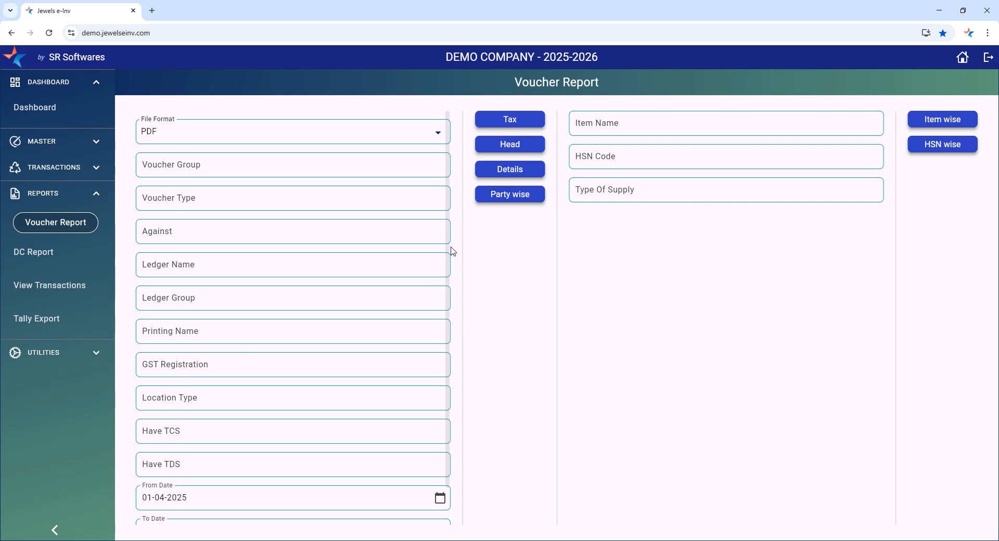
Turn on Filter By Date in the voucher report filters
left_click(186, 174)
left_click(523, 285)
scroll(247, 430, "down", 1)
scroll(178, 444, "up", 1)
scroll(242, 470, "down", 1)
left_click(146, 516)
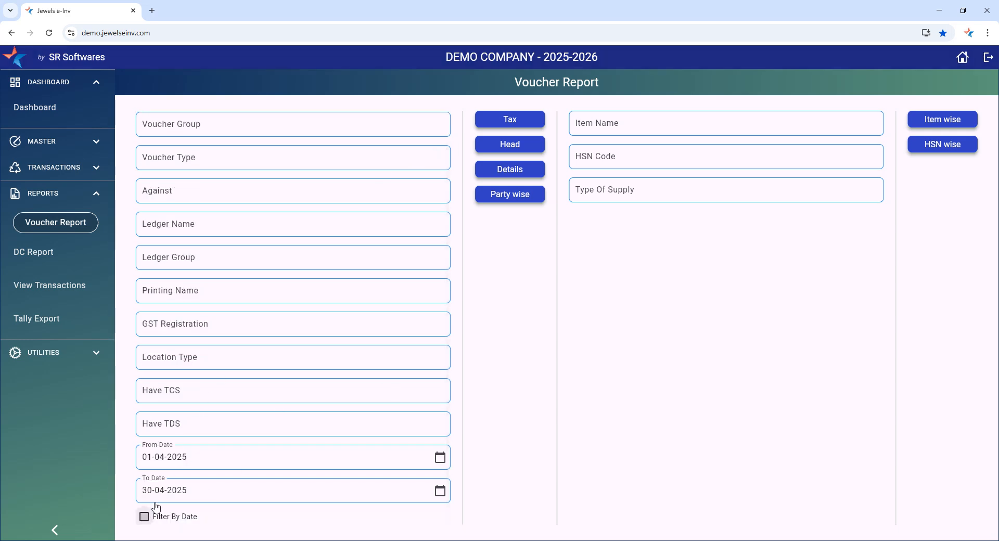
Set the From Date to 25-04-2025 and confirm 30-04-2025 as the To Date
left_click(177, 460)
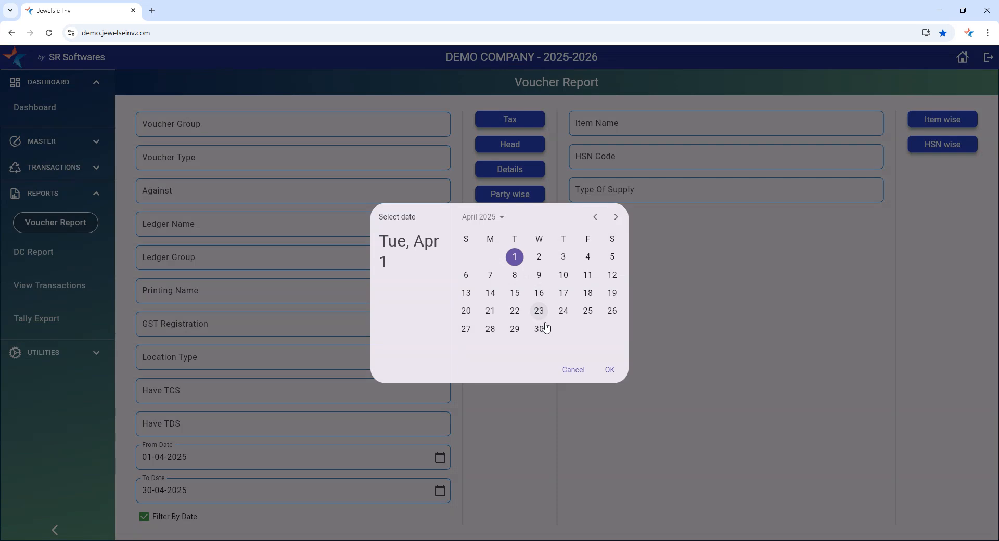
left_click(588, 313)
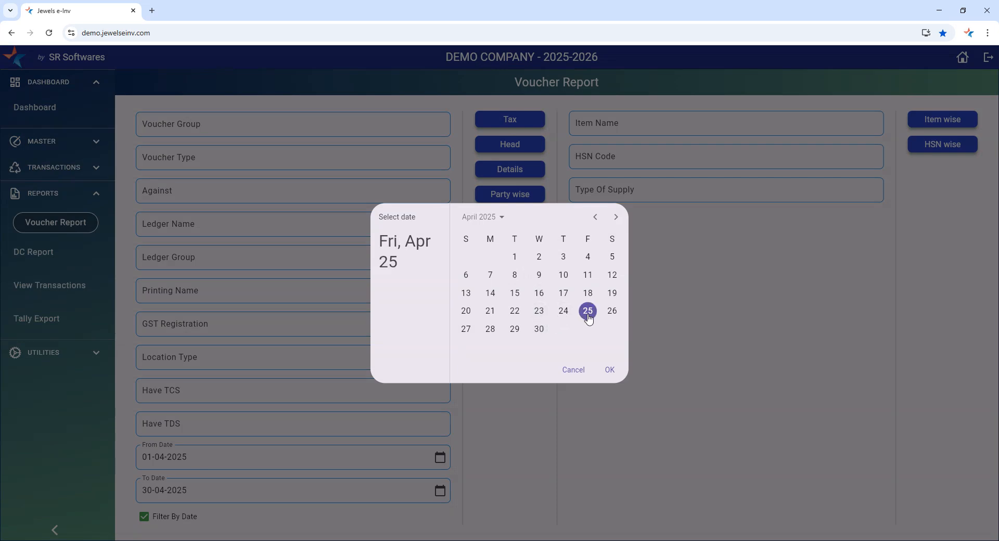
left_click(609, 370)
left_click(206, 500)
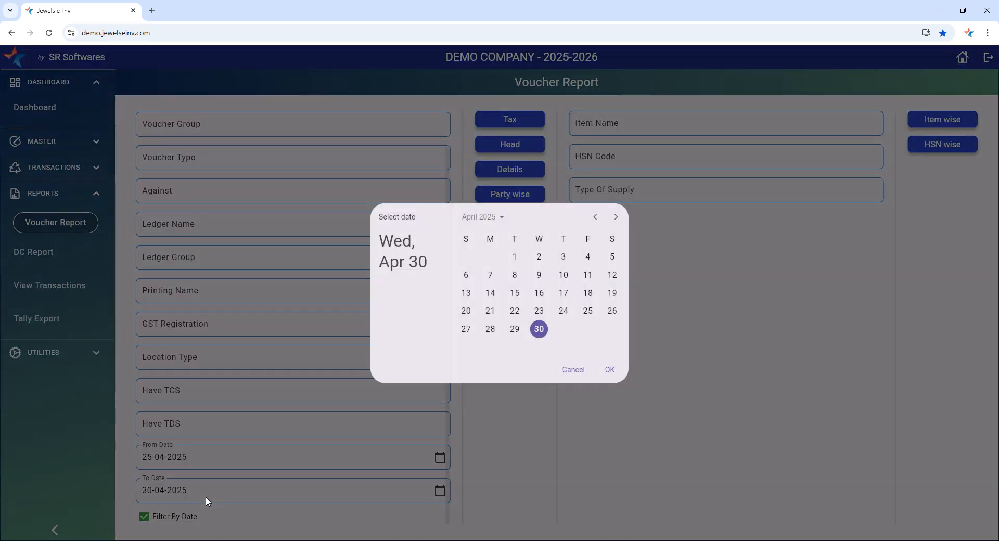
left_click(609, 369)
Set both the From Date and the To Date of the voucher report to 25-05-2025
left_click(225, 457)
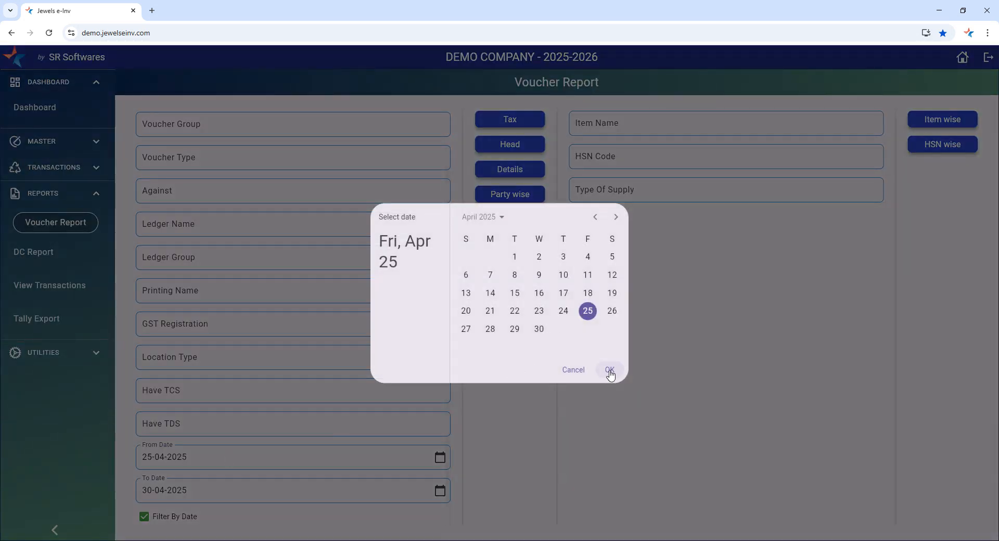
left_click(615, 218)
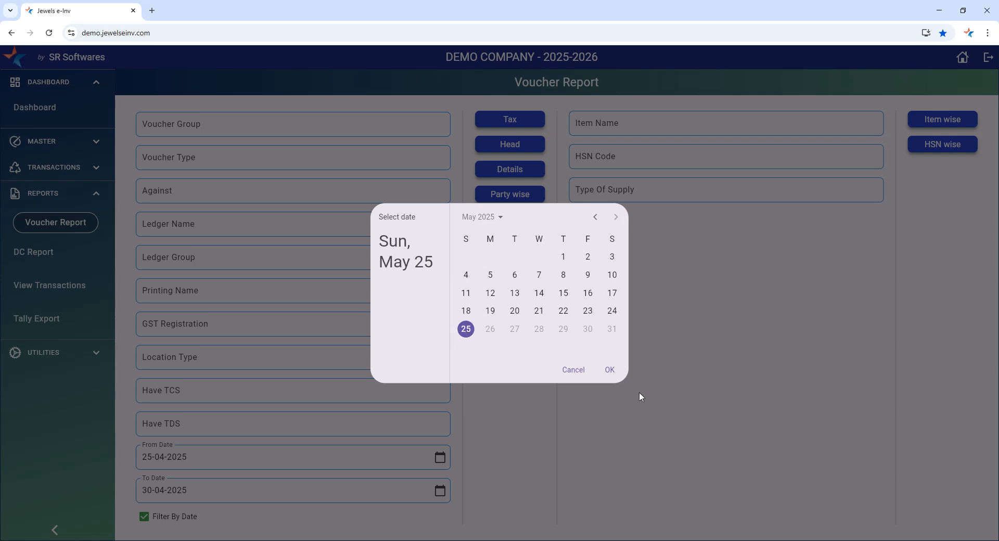
left_click(609, 370)
left_click(202, 491)
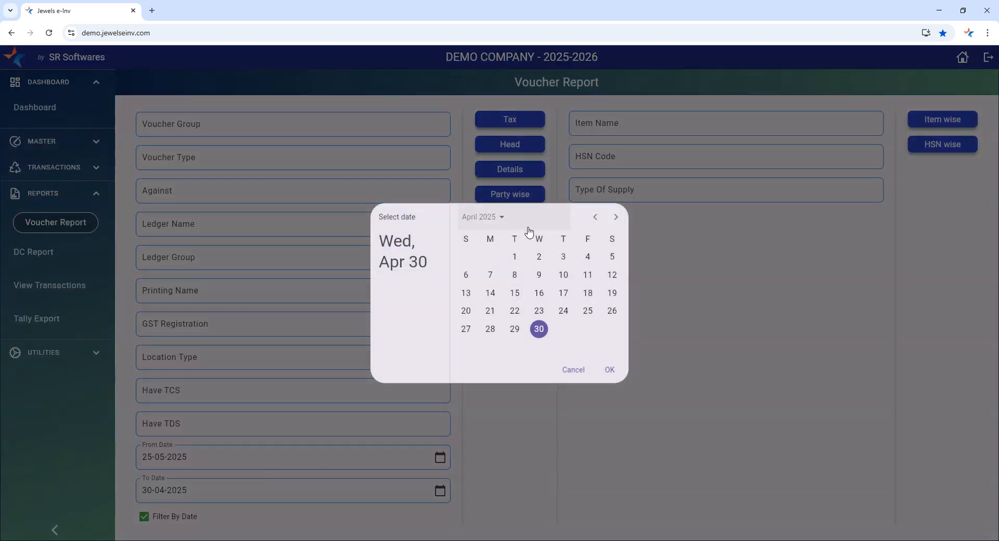
left_click(615, 217)
left_click(610, 370)
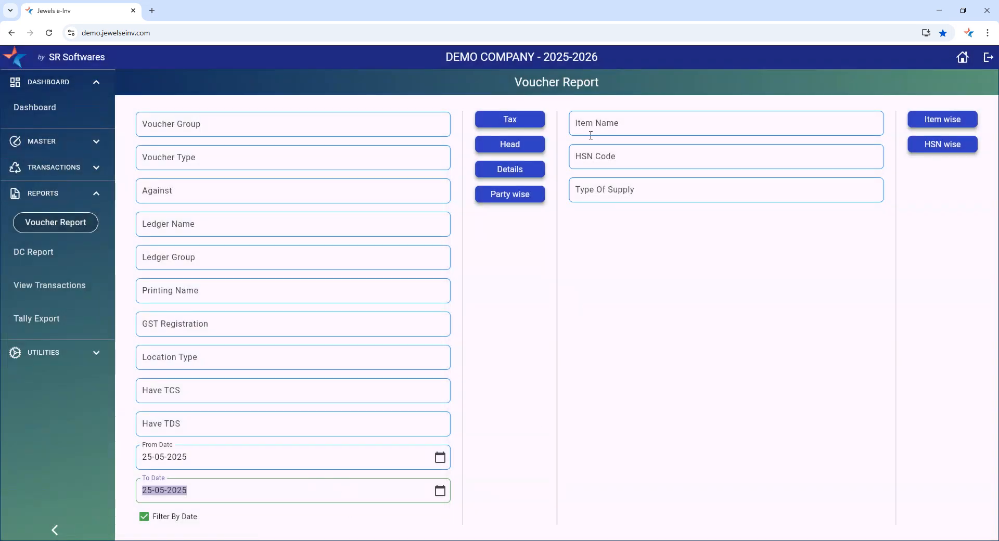
Generate the Tax report for the filtered dates, close it, and turn off date filtering
left_click(512, 120)
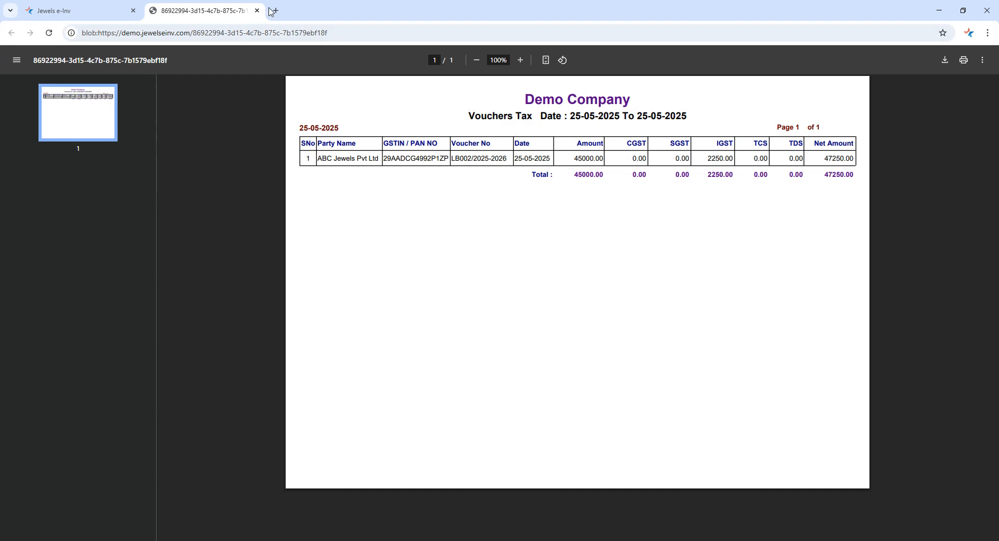
left_click(257, 10)
left_click(144, 517)
Set the Voucher Type to Sales, generate its Tax report and close the report
left_click(190, 165)
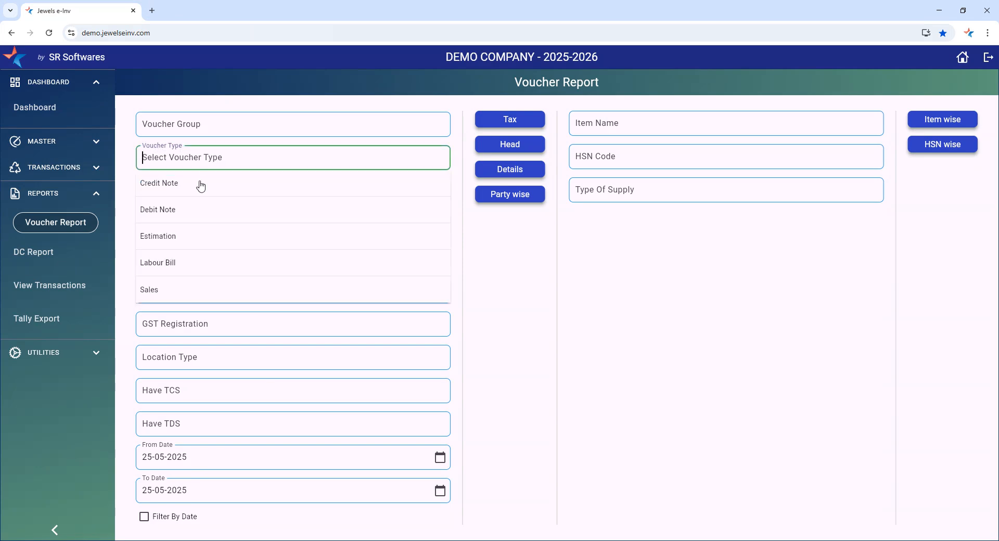
left_click(161, 290)
left_click(510, 119)
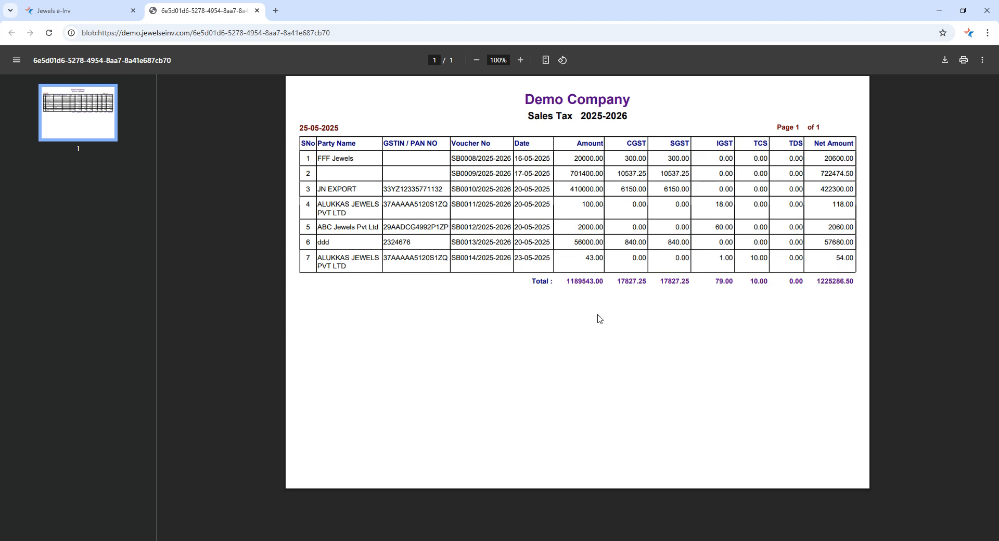
left_click(256, 10)
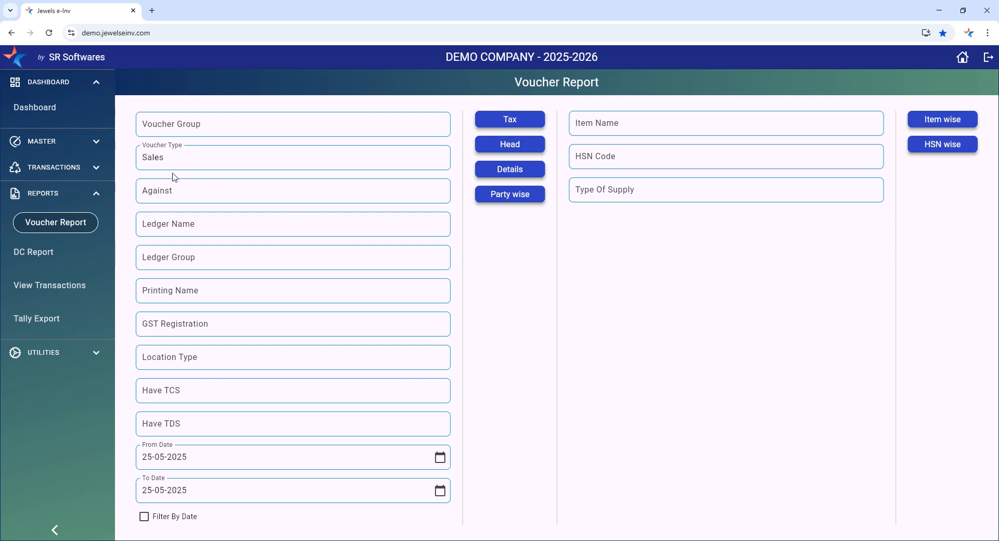
Replace the Voucher Type filter with Labour Bill, generate its Tax report and close the report
left_click(183, 198)
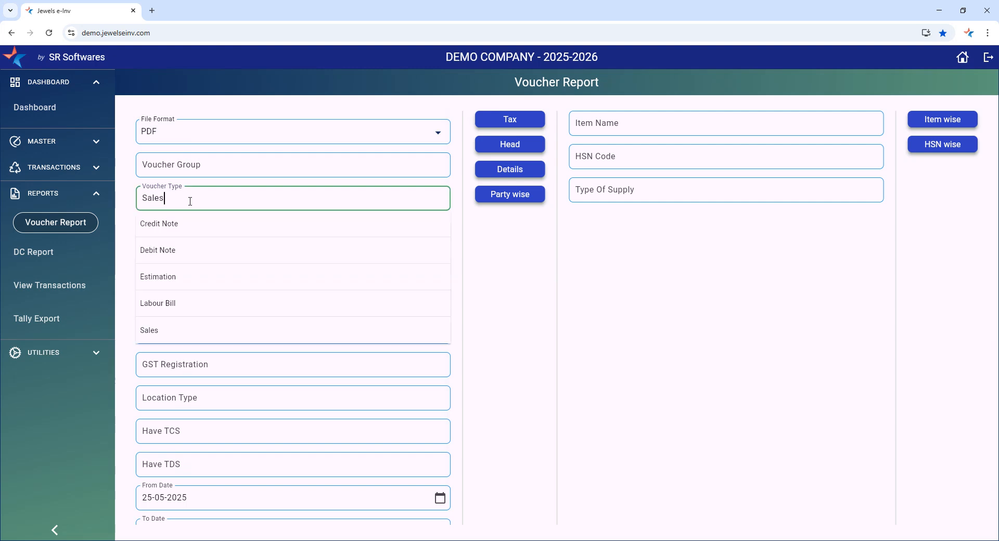
left_click_drag(183, 198, 7, 201)
key("BackSpace")
left_click(202, 161)
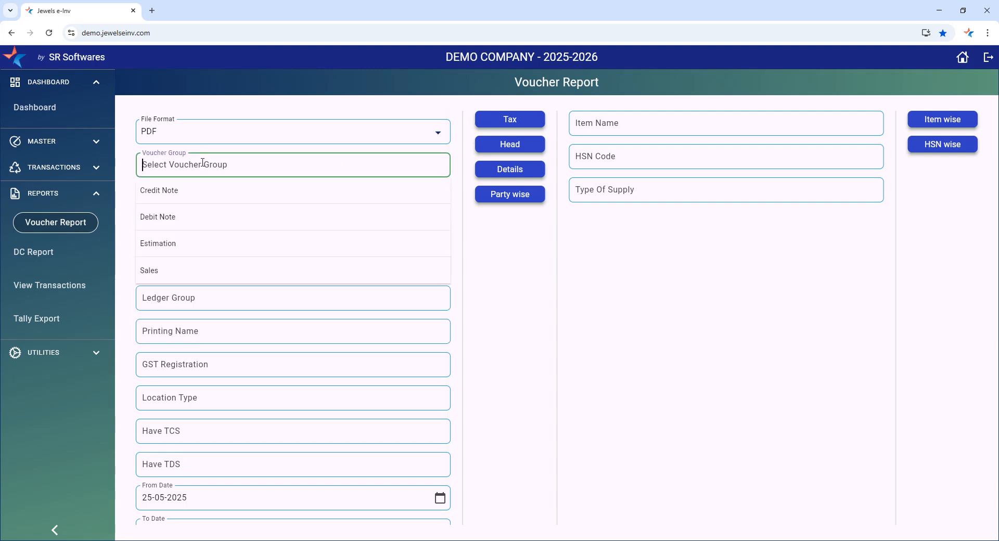
left_click(489, 272)
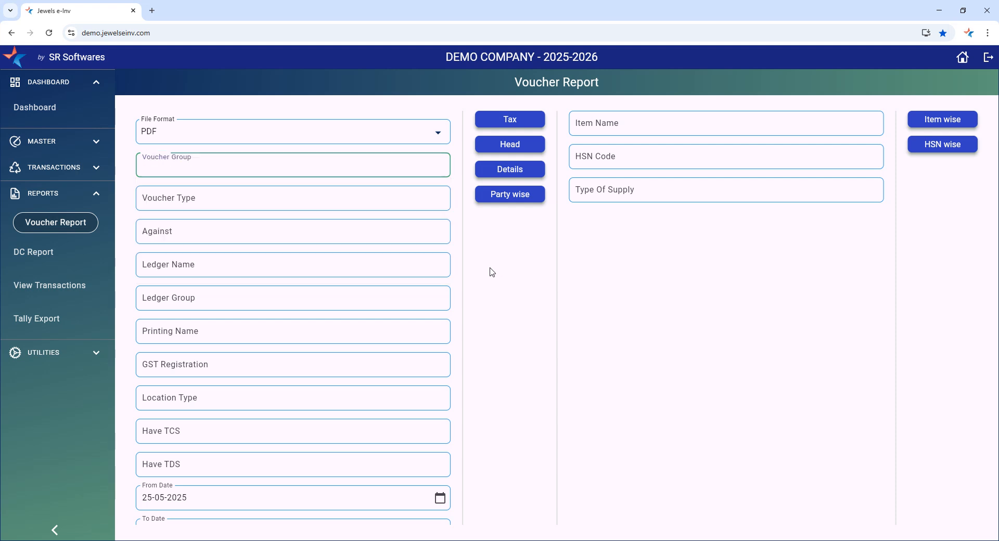
left_click(212, 198)
left_click(163, 312)
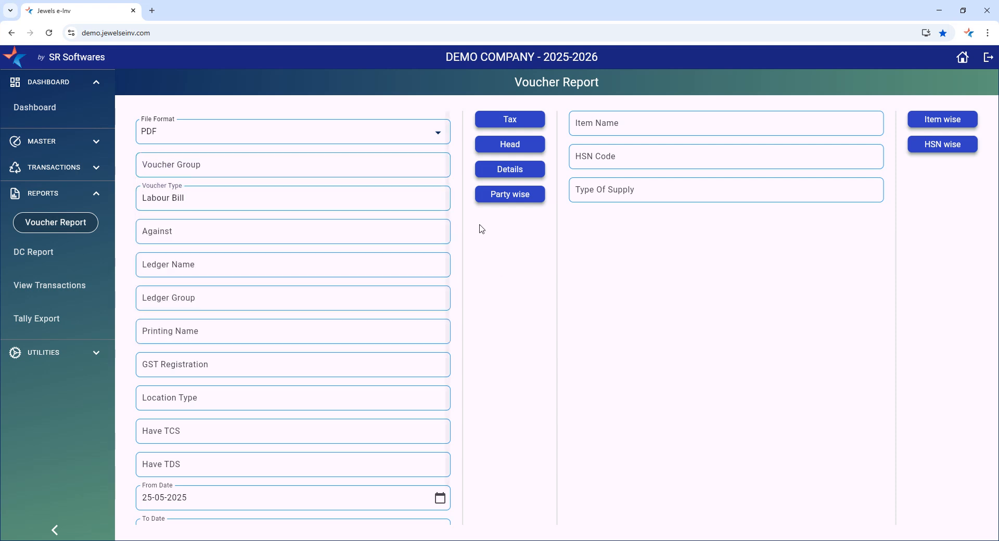
left_click(508, 120)
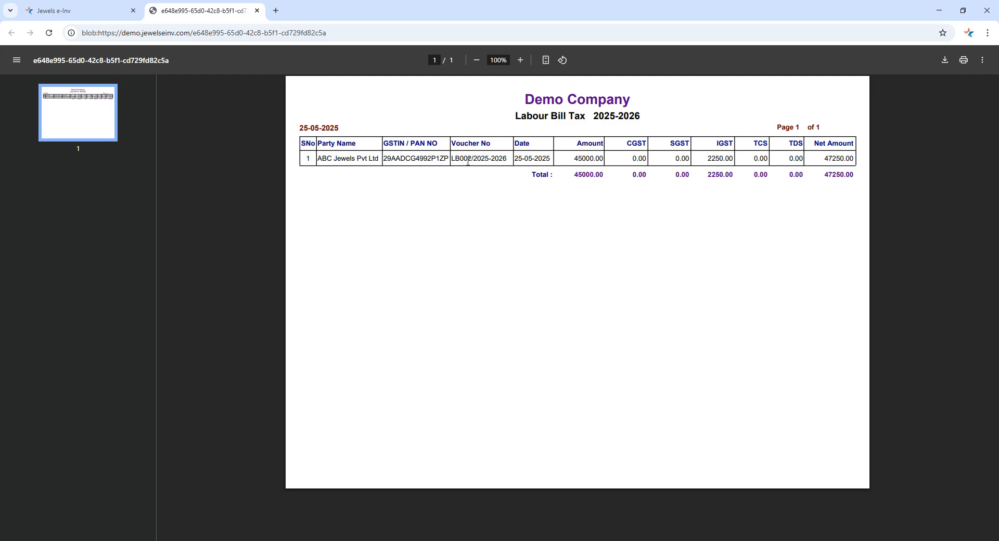
left_click(257, 10)
Set the Voucher Group filter to Sales and clear the Voucher Type filter
left_click(184, 165)
left_click(167, 274)
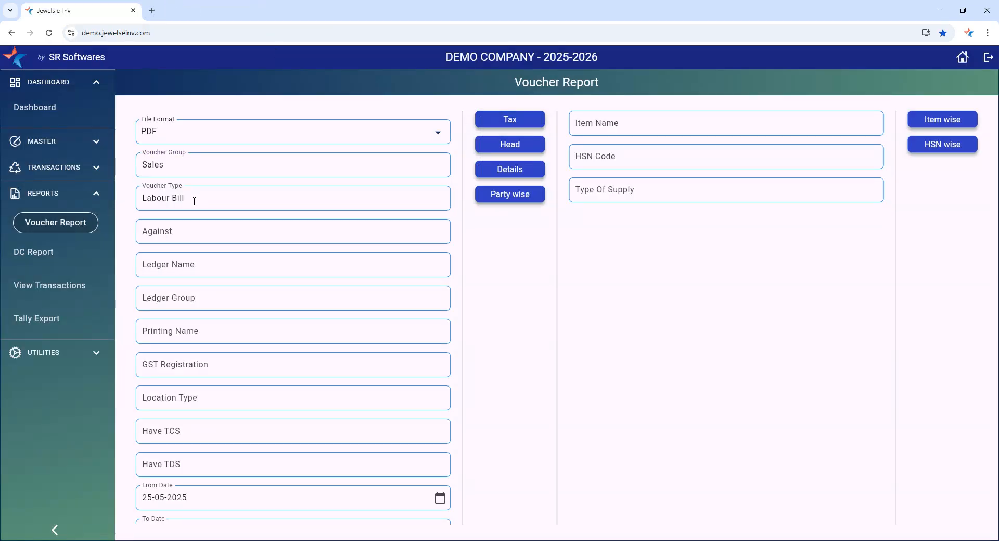
key("ctrl+a")
key("BackSpace")
left_click(562, 281)
Generate the Tax report for the whole Sales voucher group, view it and close it
left_click(504, 121)
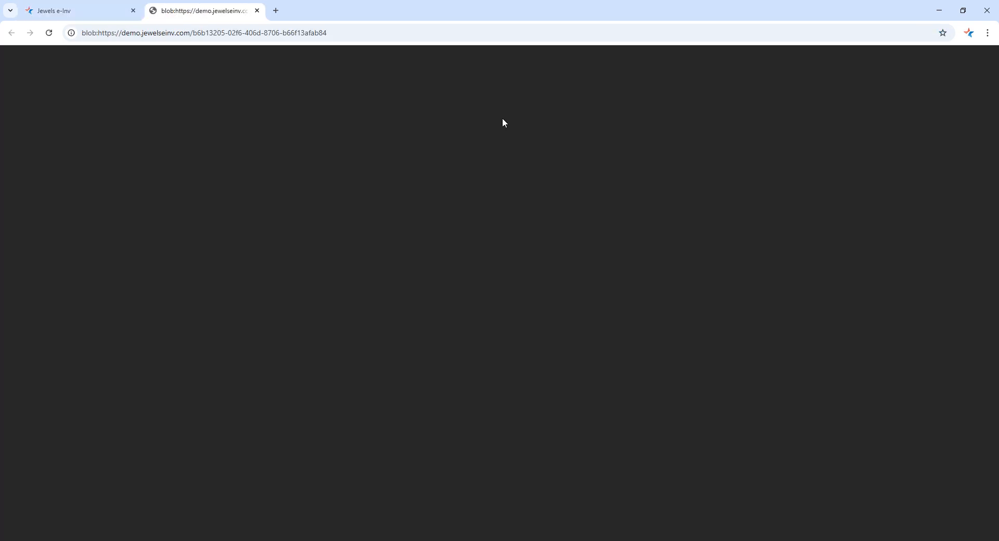
left_click(78, 10)
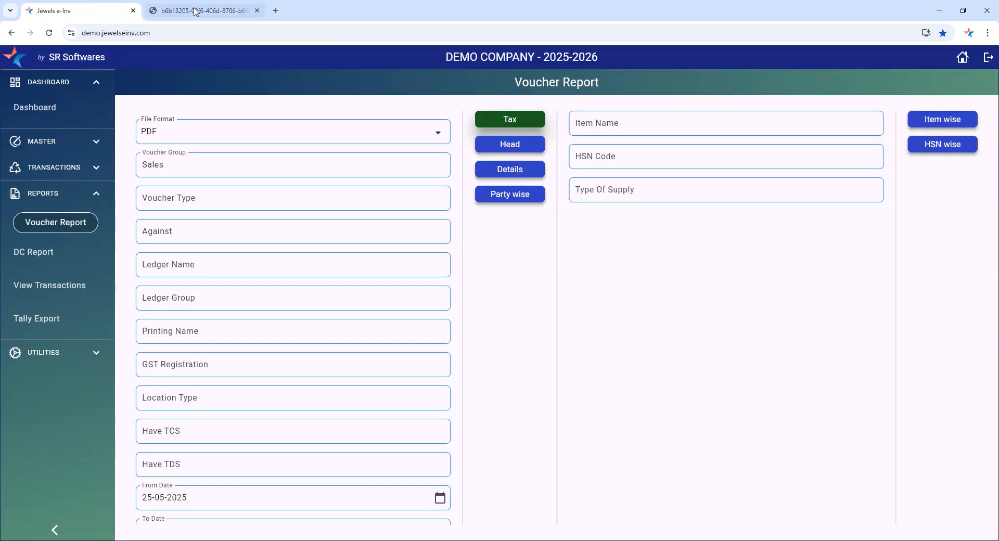
left_click(201, 10)
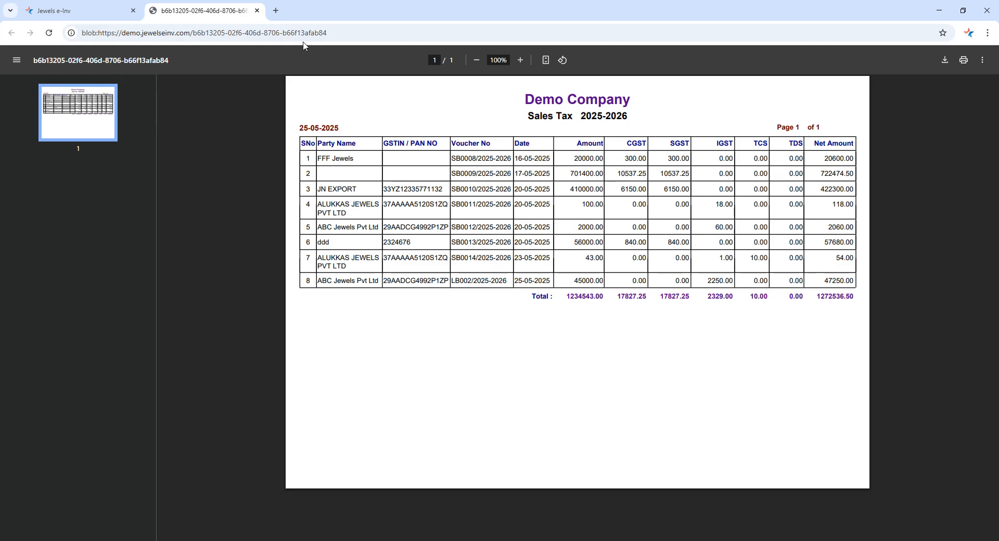
left_click(257, 10)
Clear the Voucher Group filter, leaving no Voucher Type selected
left_click(197, 201)
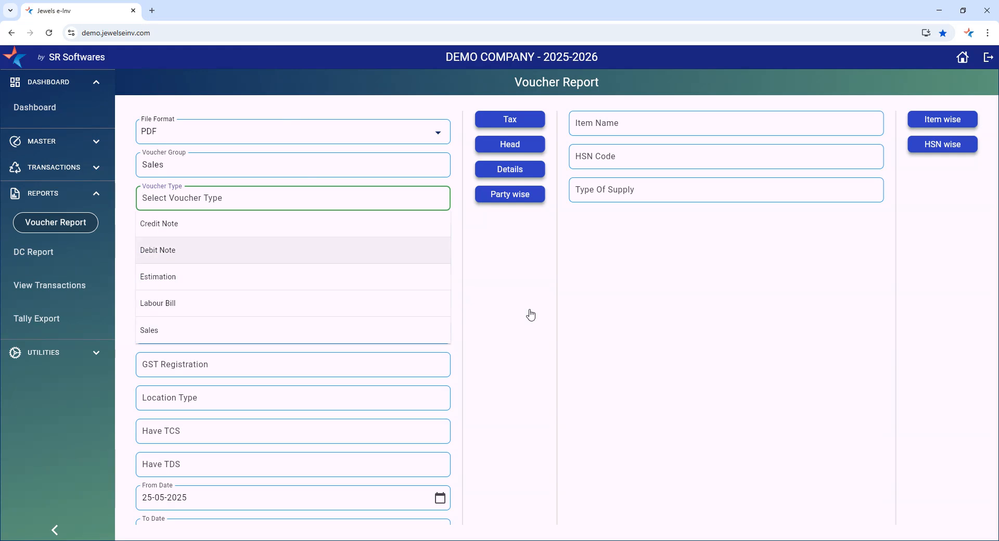
left_click(281, 251)
left_click(183, 164)
left_click_drag(183, 164, 55, 172)
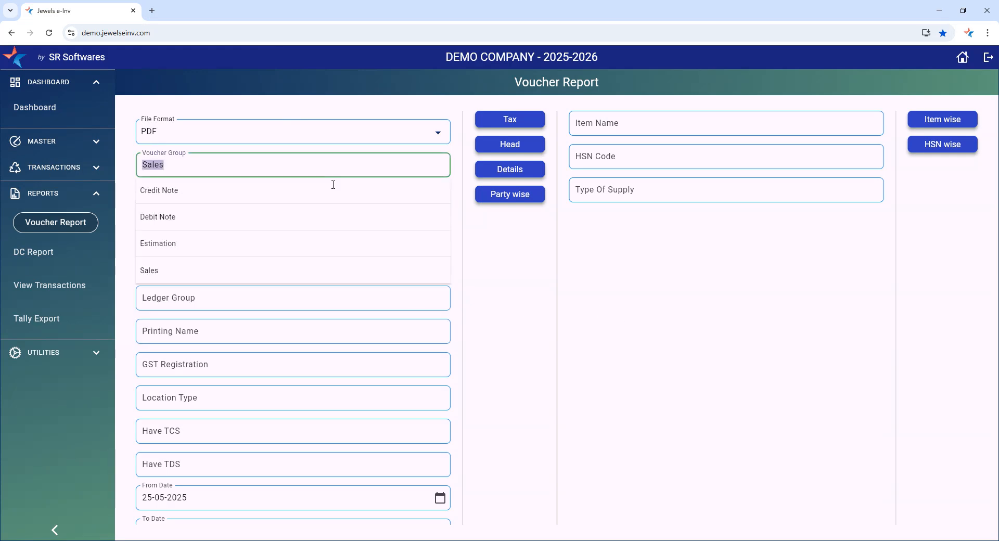
key("BackSpace")
left_click(569, 289)
left_click(241, 163)
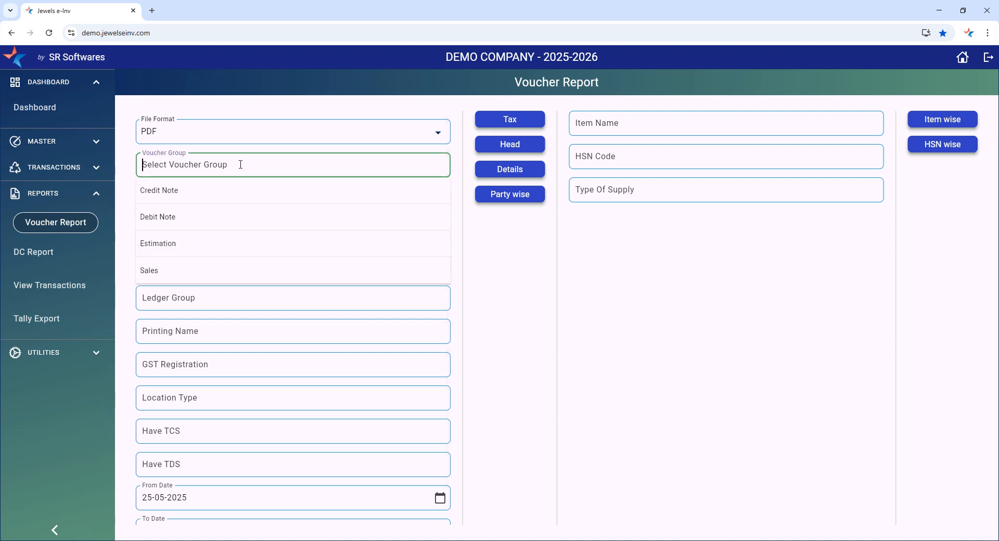
left_click(491, 274)
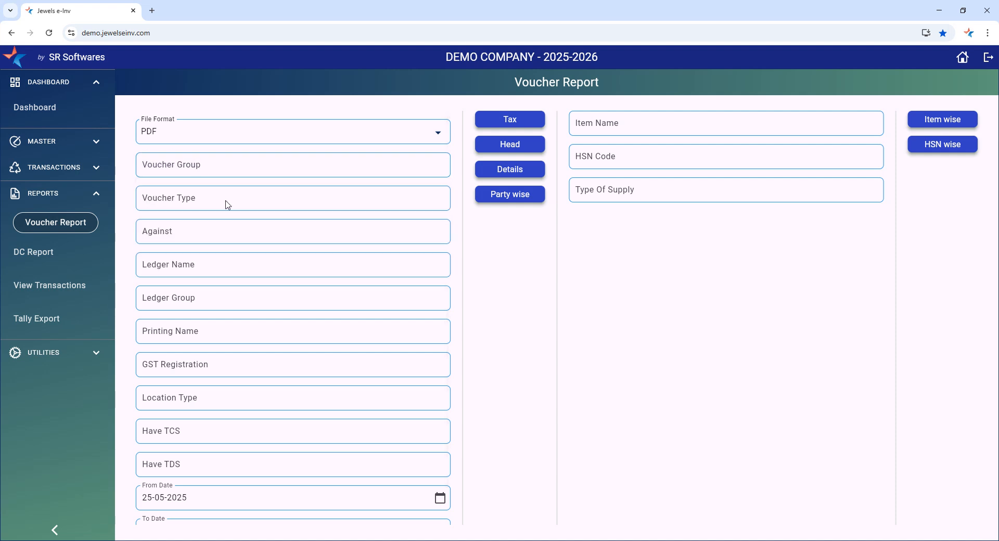
Set the Voucher Type to Credit Note, generate its Tax report and close the report
left_click(177, 205)
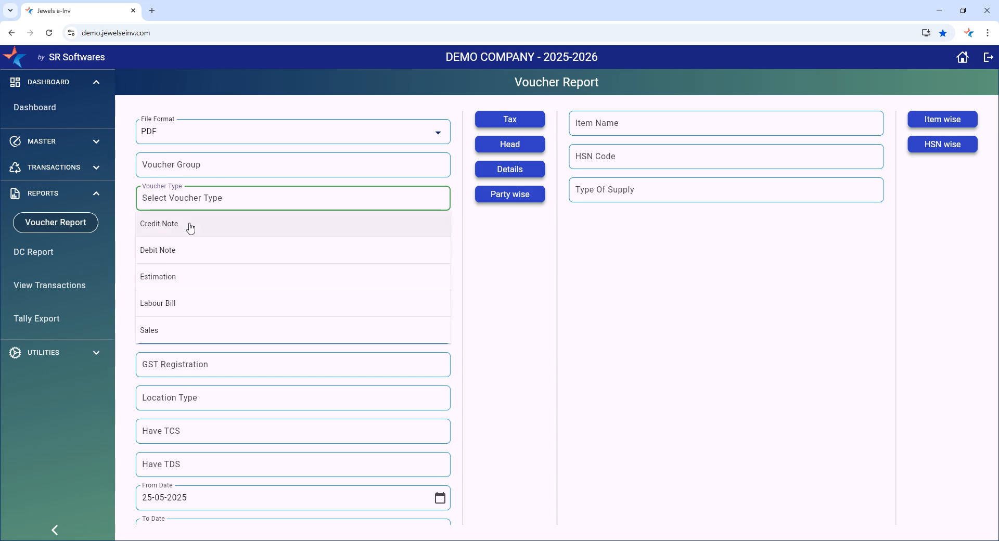
left_click(177, 228)
left_click(508, 121)
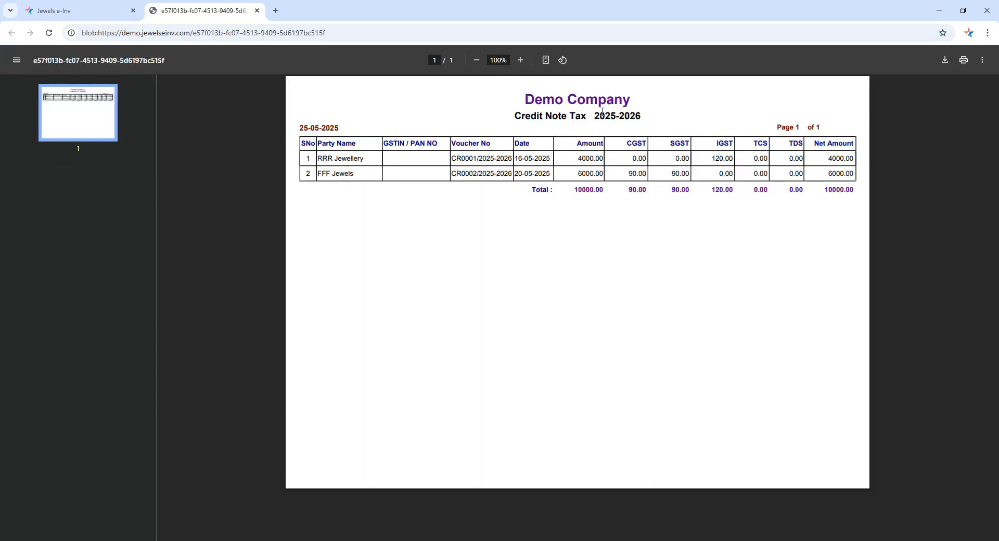
left_click(257, 11)
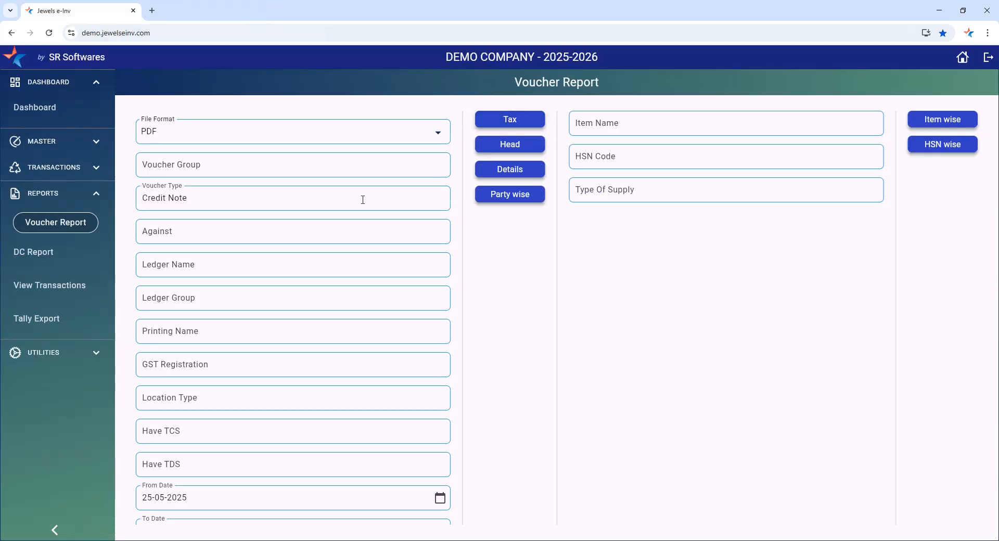
Change the Voucher Type to Sales and generate the Head report and the Tax report, closing each after viewing
left_click(203, 209)
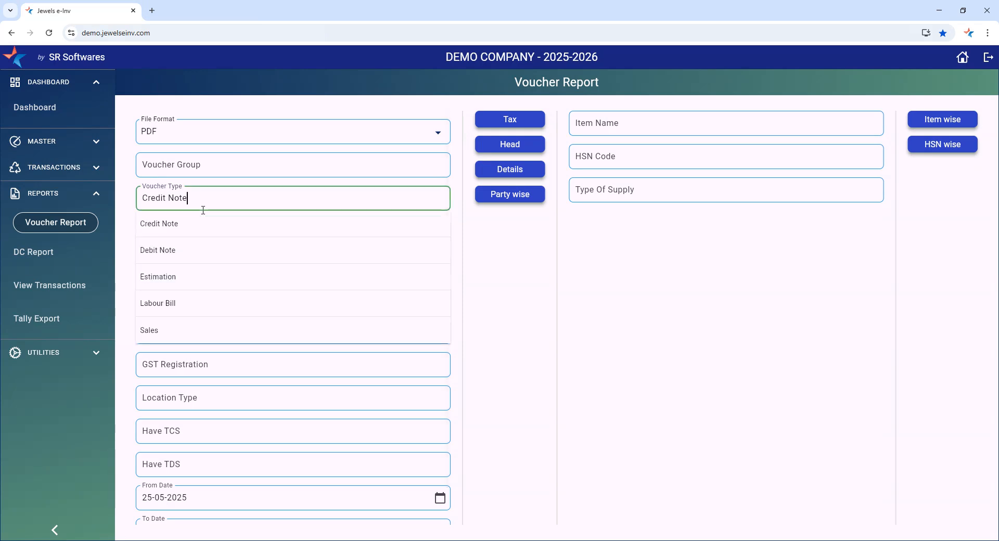
left_click(166, 328)
left_click(506, 151)
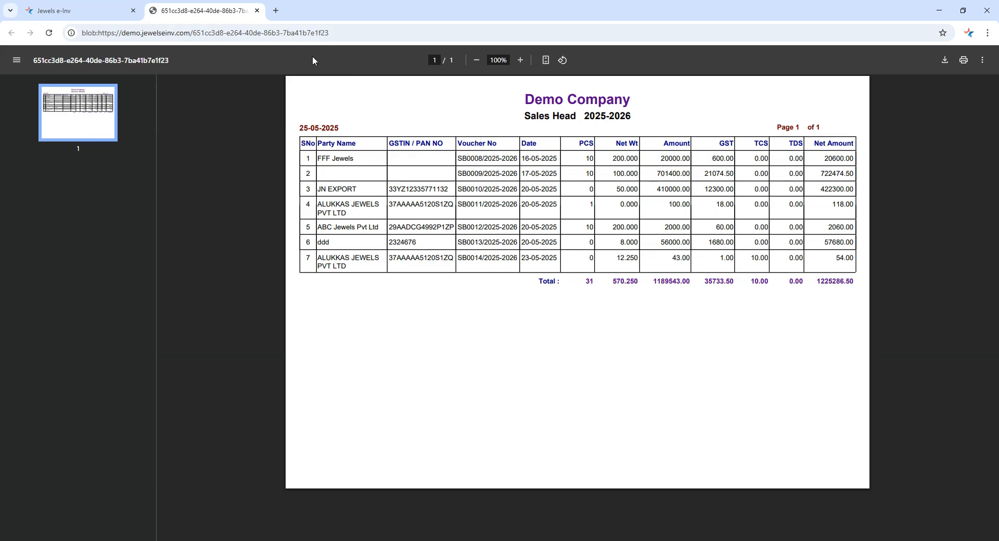
left_click(257, 11)
left_click(515, 121)
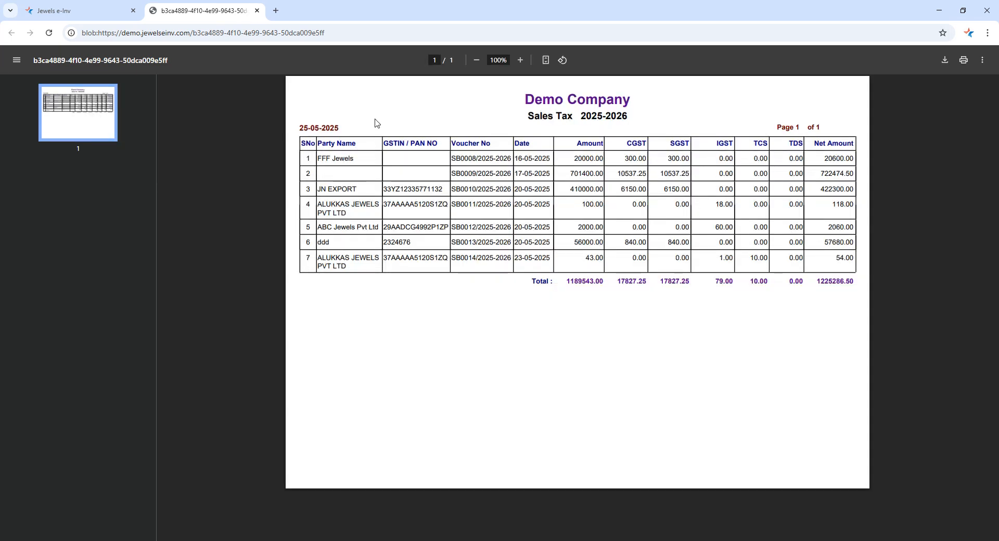
left_click(257, 10)
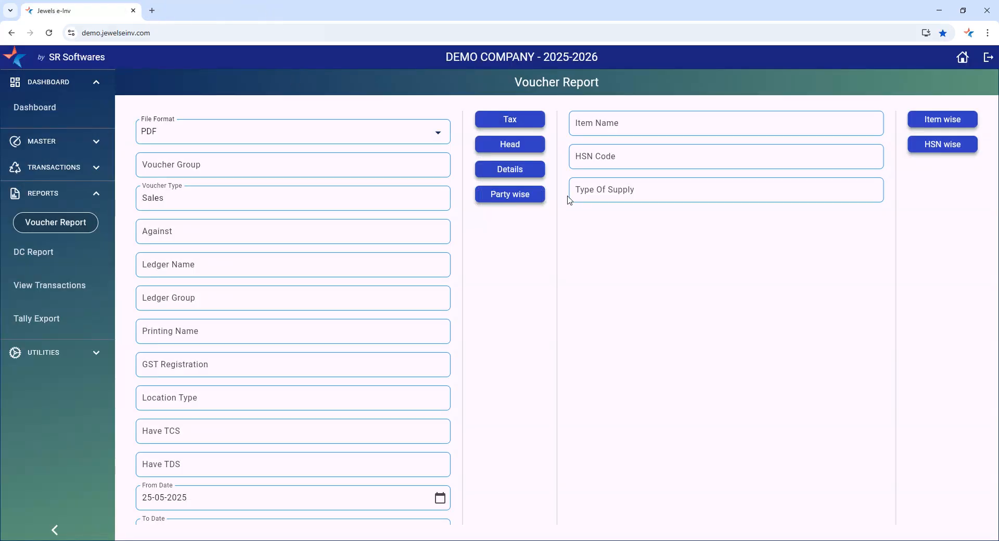
Generate the Details report for the Sales vouchers, read through to its last page and close it
left_click(495, 173)
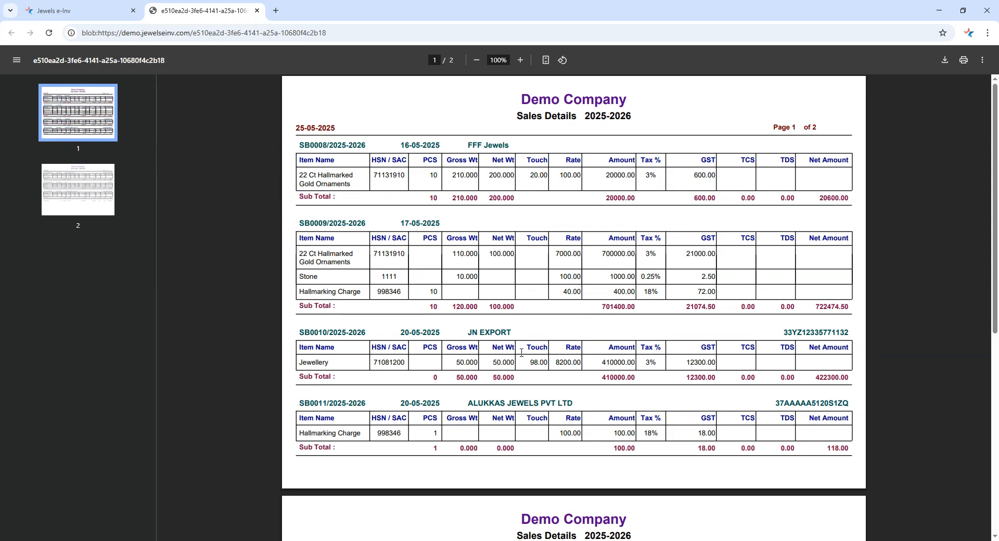
scroll(620, 415, "down", 7)
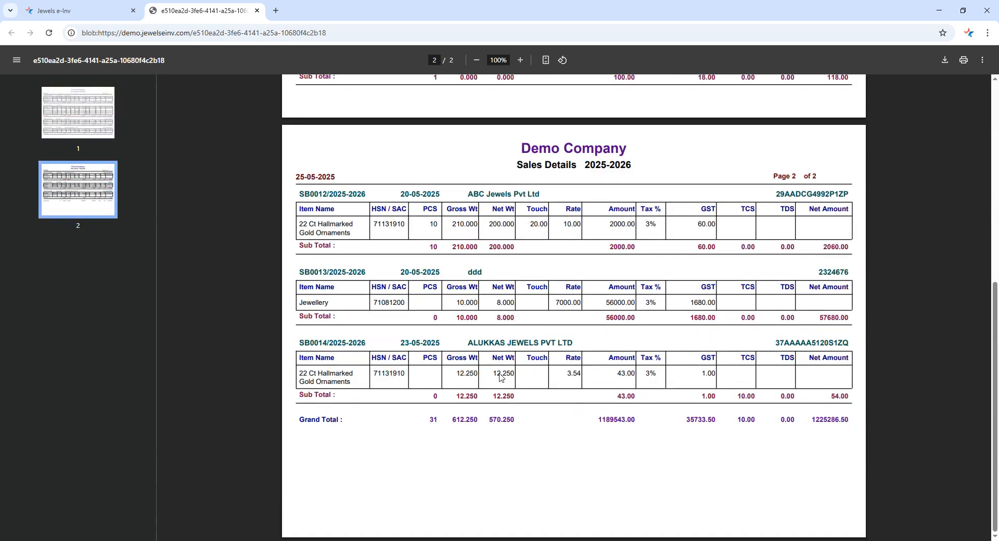
left_click(257, 11)
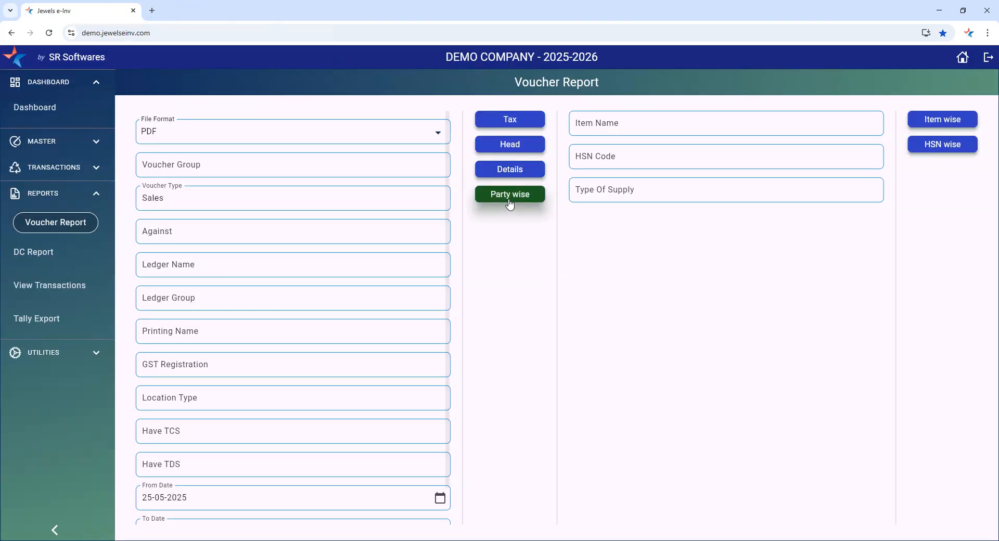
Generate the Party wise report for the Sales vouchers and close it after viewing
left_click(508, 193)
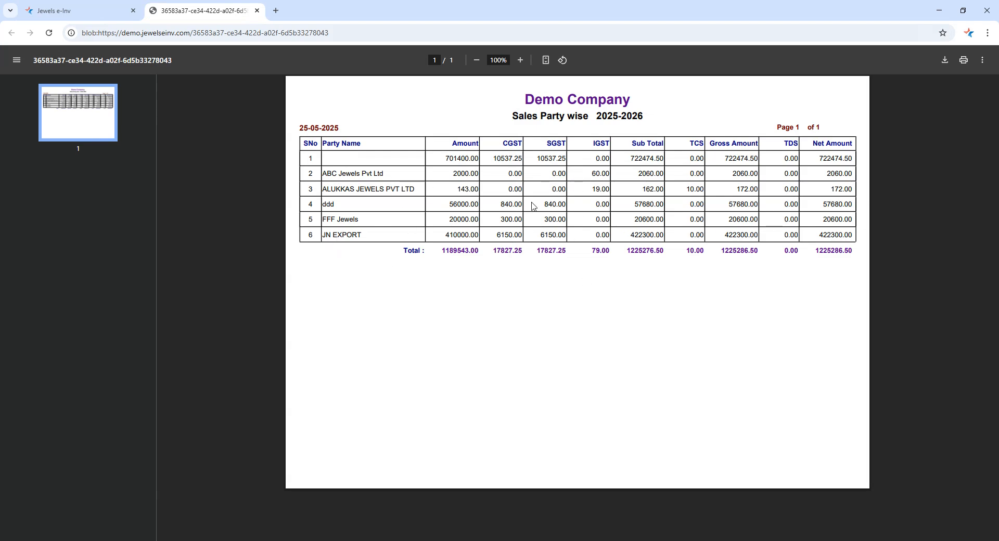
left_click(257, 11)
Set the From Date to 01-04-2025 and the To Date to 30-04-2025
scroll(224, 442, "down", 2)
left_click(192, 457)
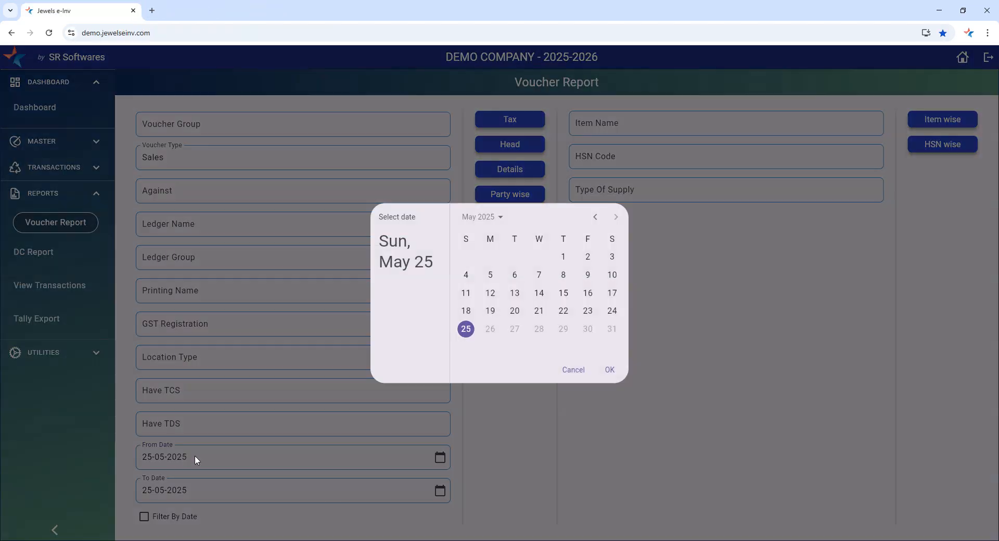
left_click(562, 258)
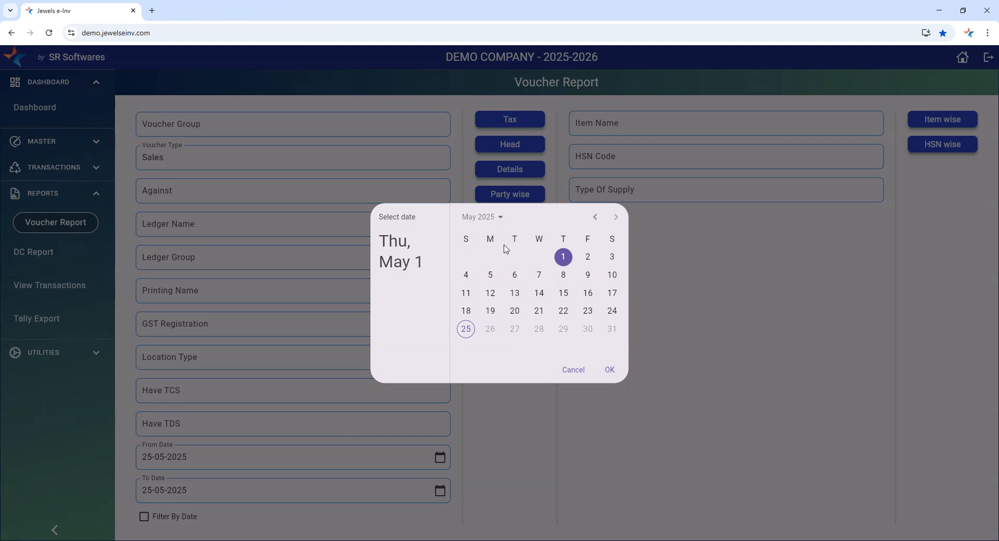
left_click(595, 217)
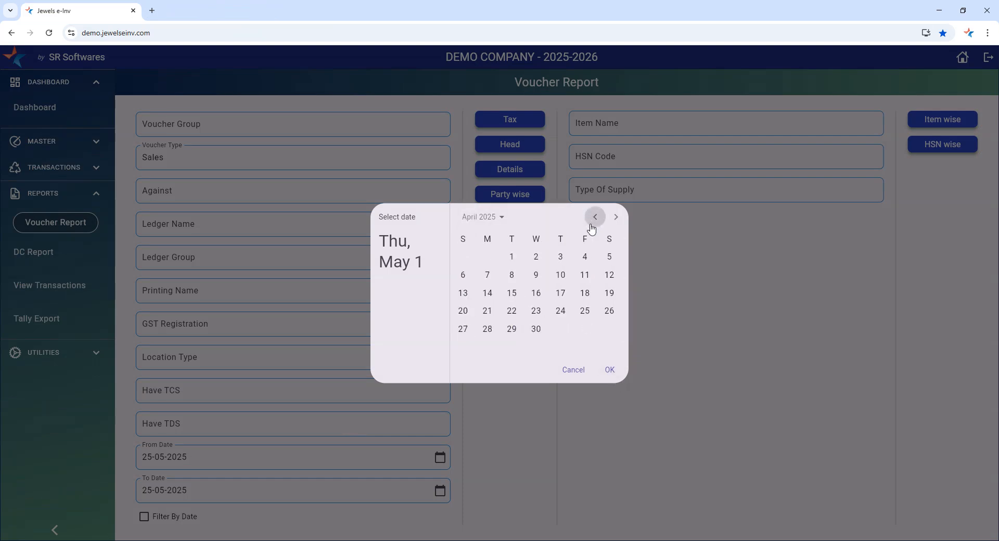
left_click(514, 257)
left_click(610, 370)
left_click(200, 492)
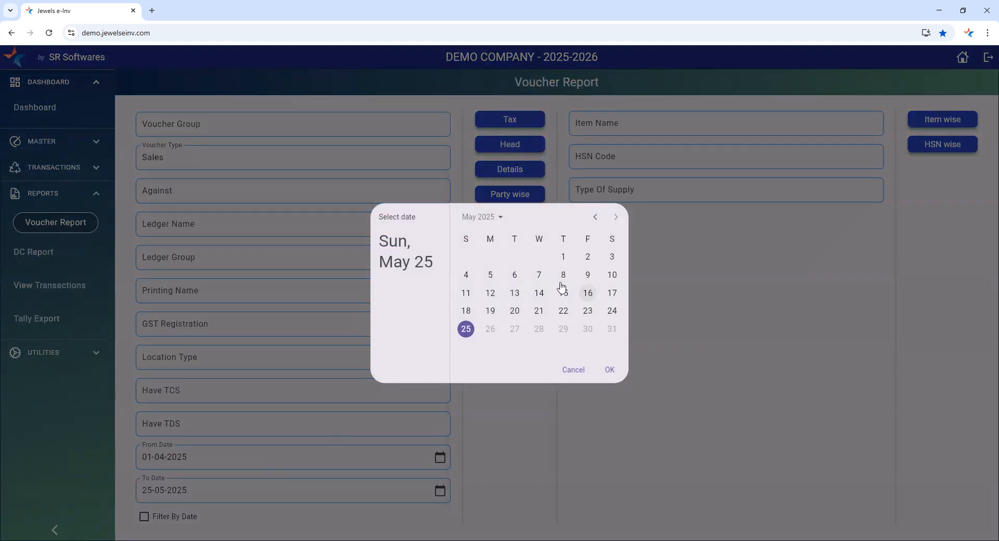
left_click(595, 217)
left_click(539, 329)
left_click(610, 370)
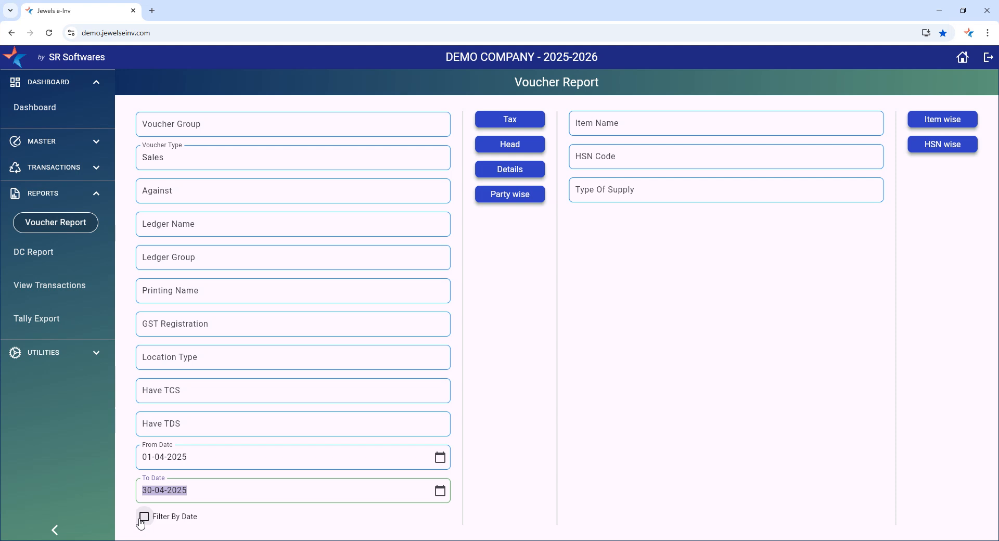
Enable Filter By Date, generate the Party wise report for the Sales vouchers and close it
left_click(144, 517)
left_click(519, 202)
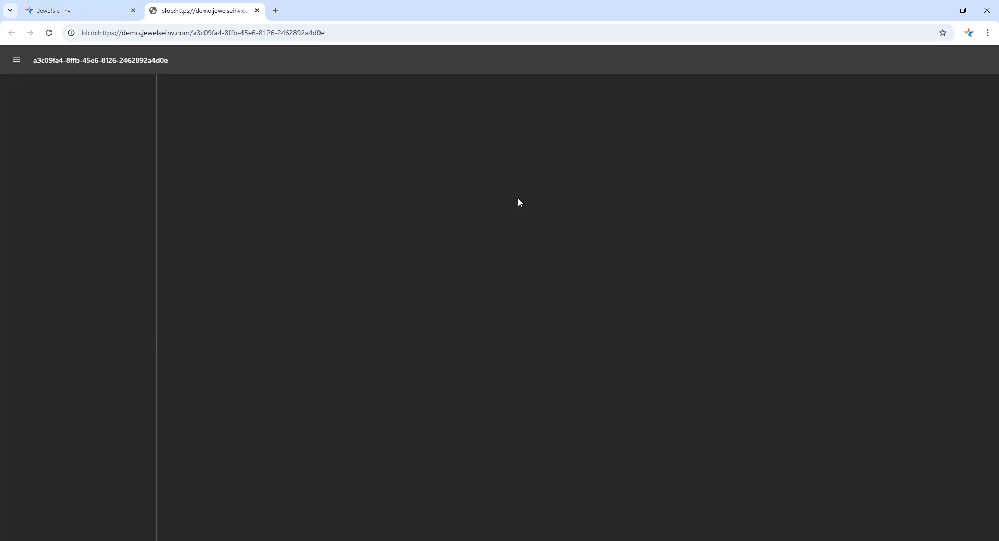
left_click(257, 10)
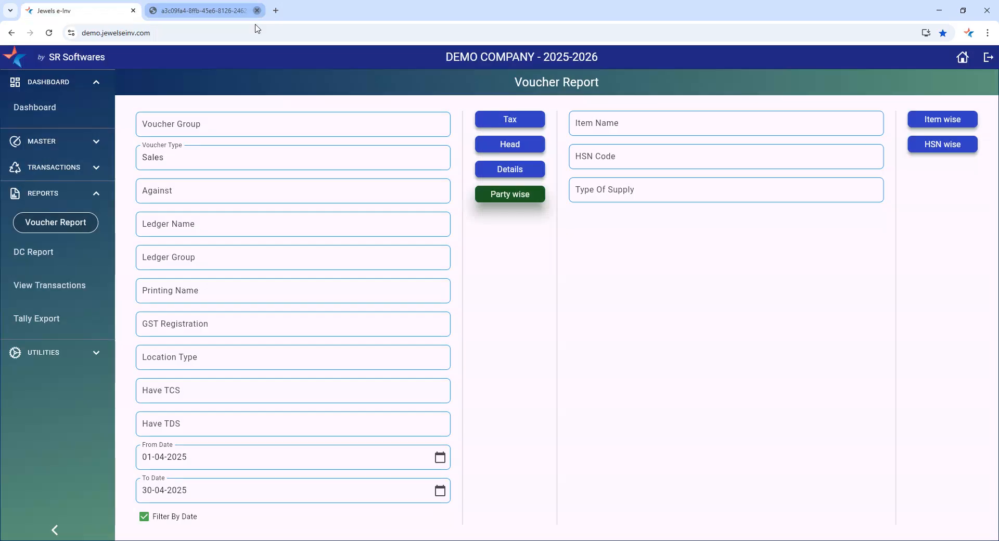
Clear the Voucher Type, generate the Party wise report for the April date range and close it
left_click(212, 154)
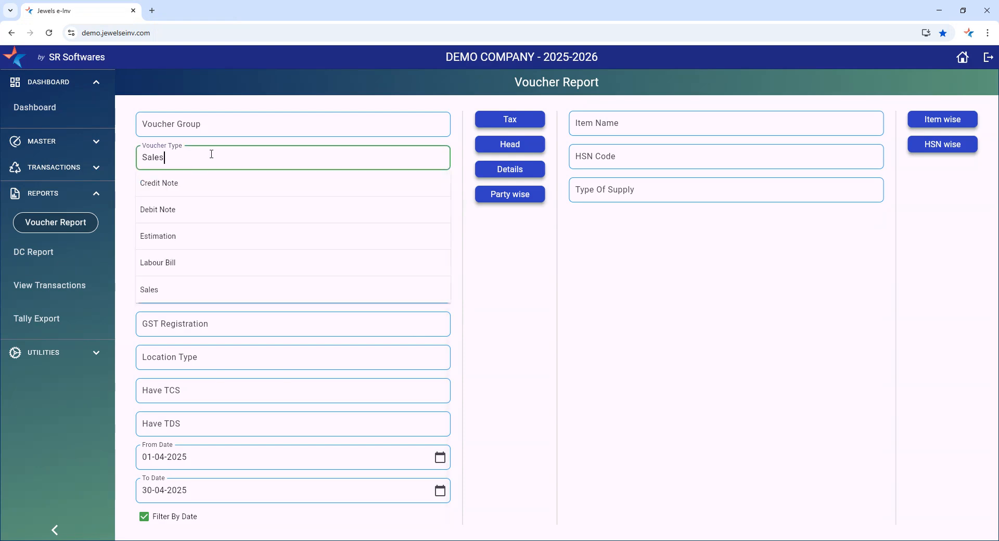
key("BackSpace")
left_click(537, 276)
left_click(517, 198)
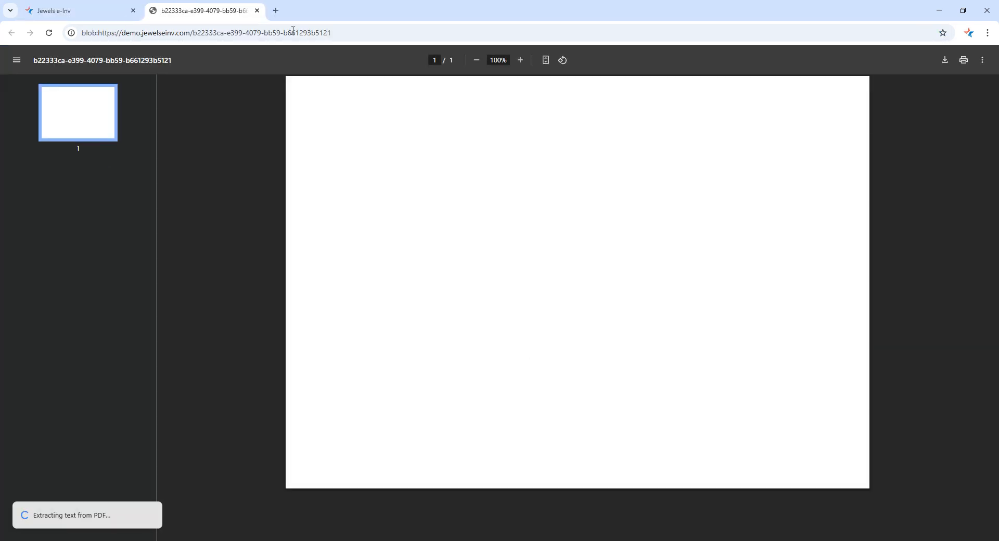
left_click(255, 10)
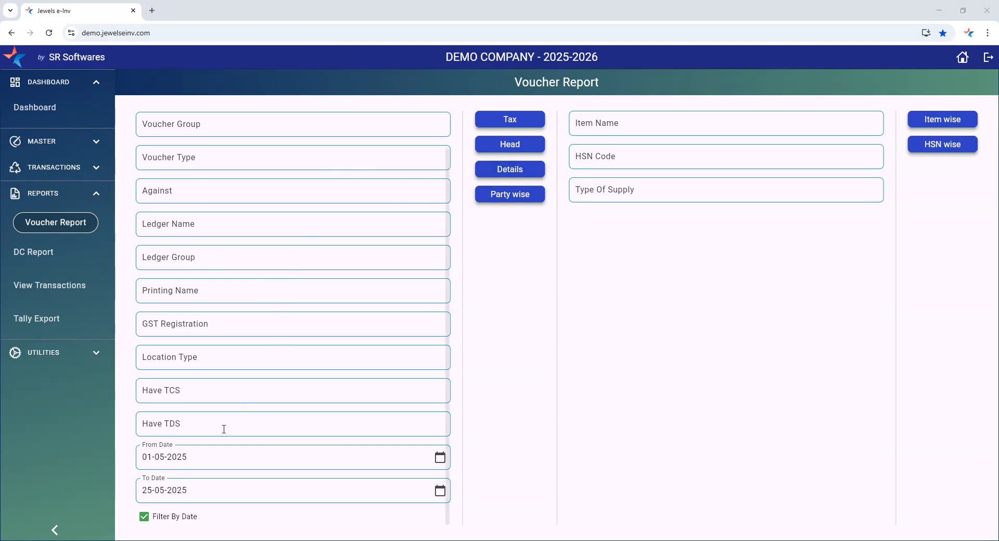
Generate the Party wise report for all vouchers dated 01-05-2025 to 25-05-2025 and close it
left_click(508, 199)
left_click(495, 147)
left_click(508, 202)
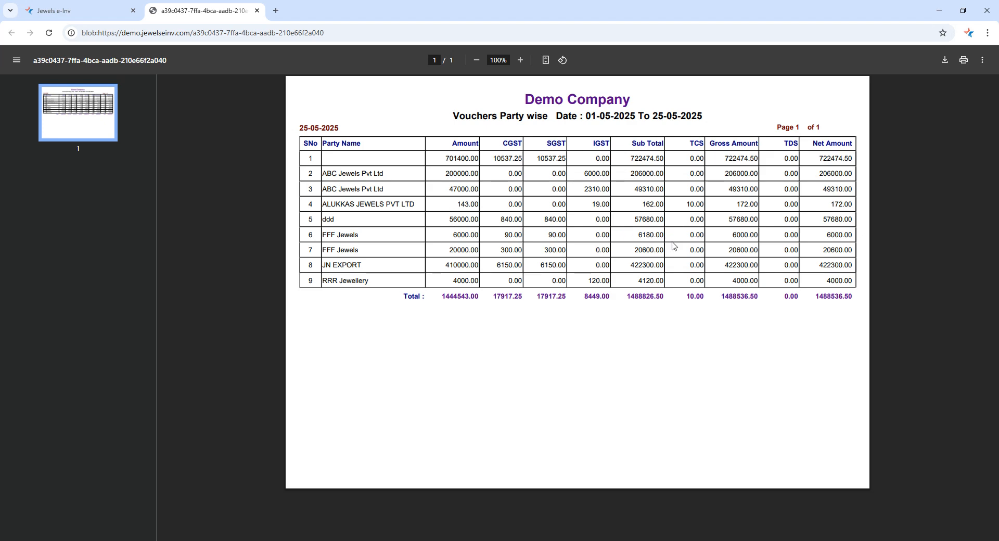
left_click(257, 10)
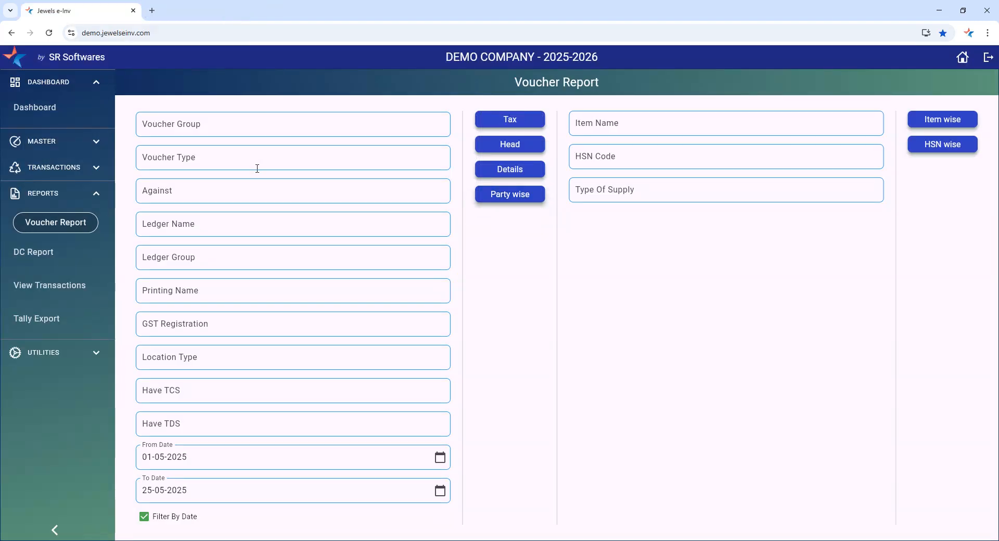
Set the Voucher Group to Sales, leaving the Voucher Type empty, and generate the Party wise report, closing it after viewing
left_click(176, 166)
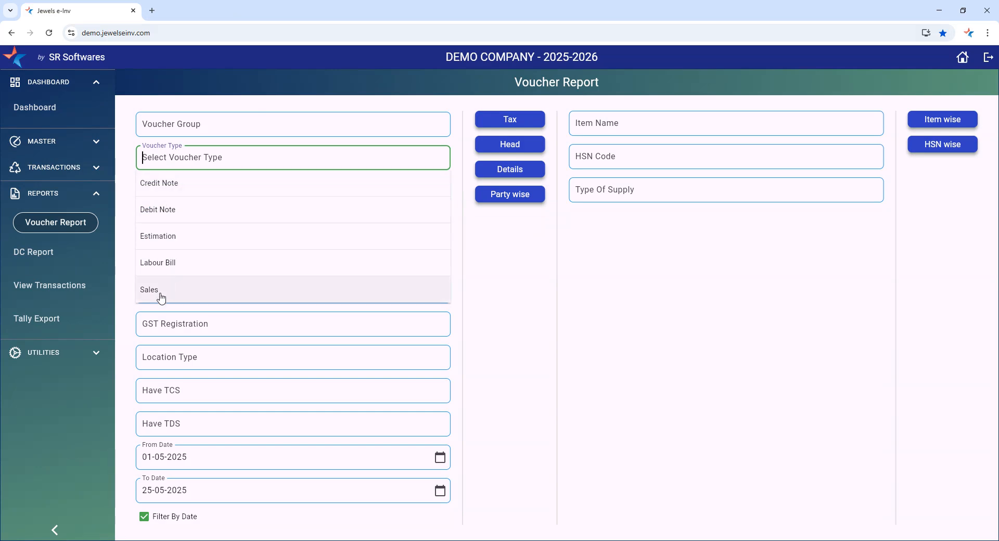
left_click(178, 130)
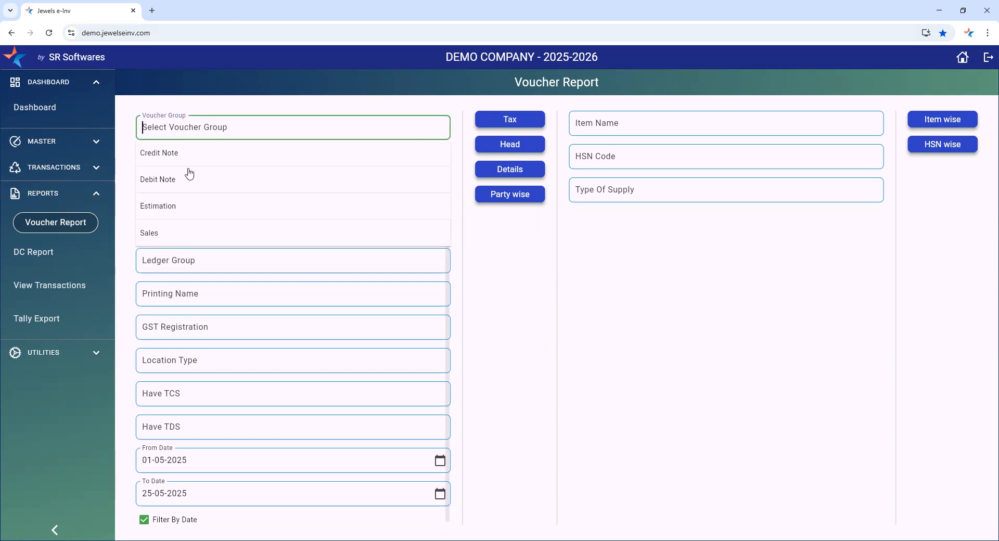
left_click(163, 237)
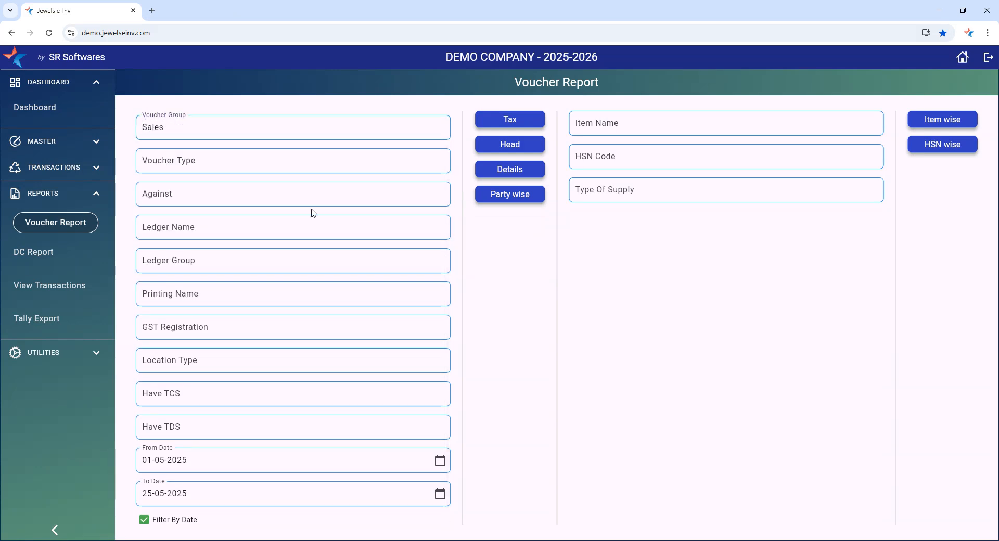
left_click(502, 197)
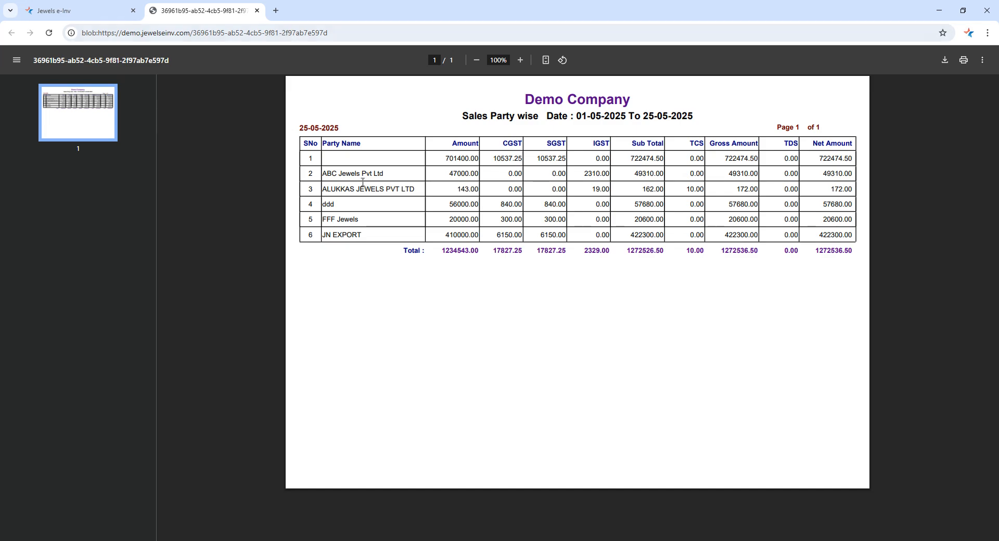
left_click(257, 10)
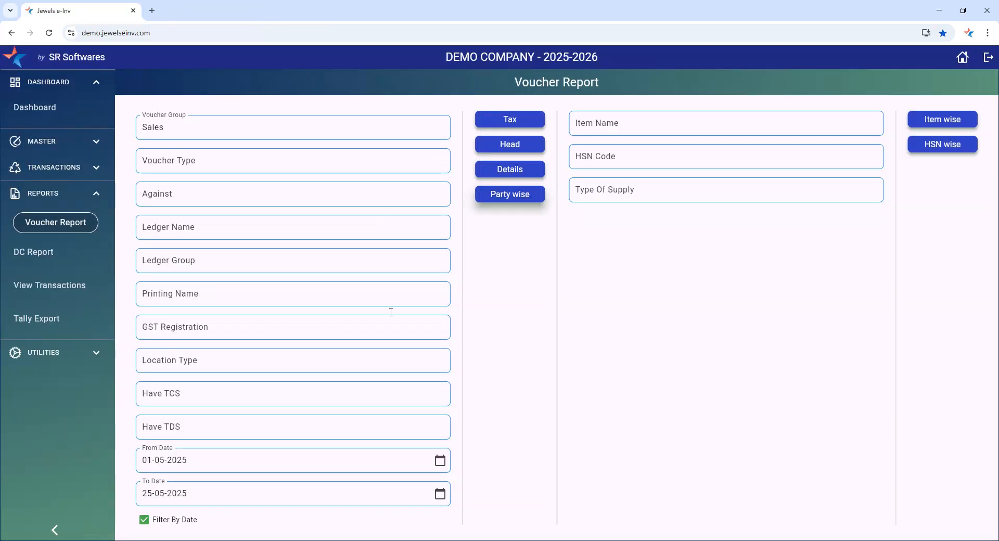
Generate the Item wise report for the Sales group and again with the Voucher Group set to Credit Note, closing each report
left_click(942, 121)
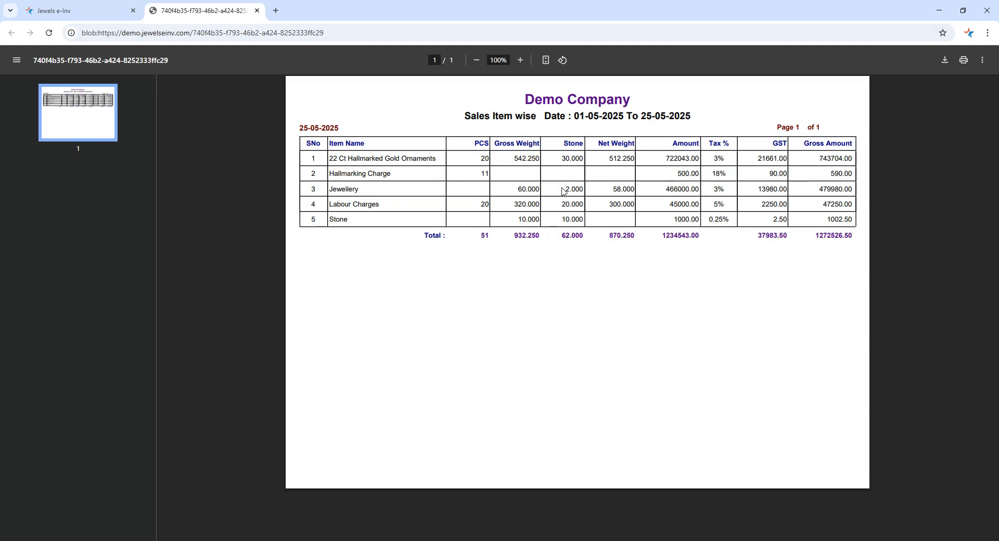
left_click(257, 11)
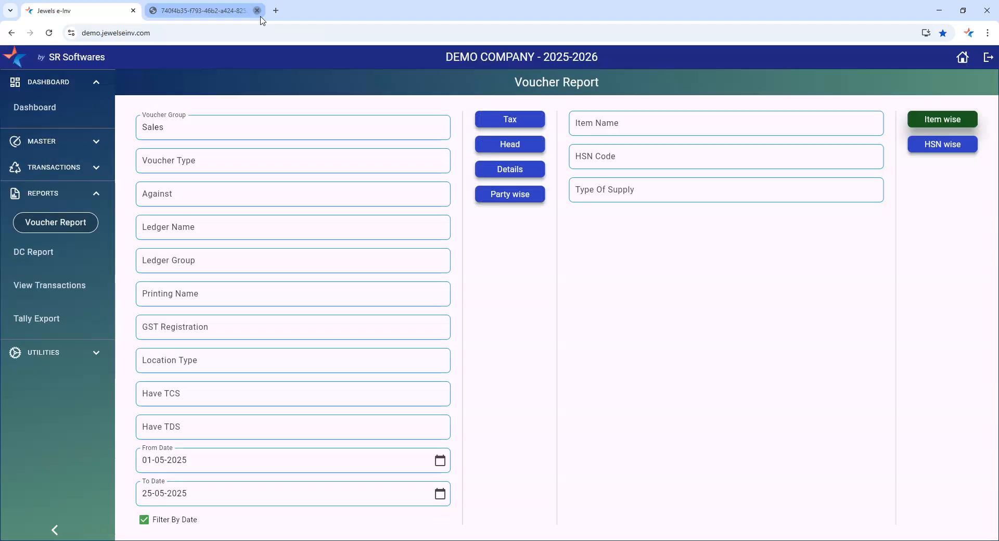
left_click(186, 128)
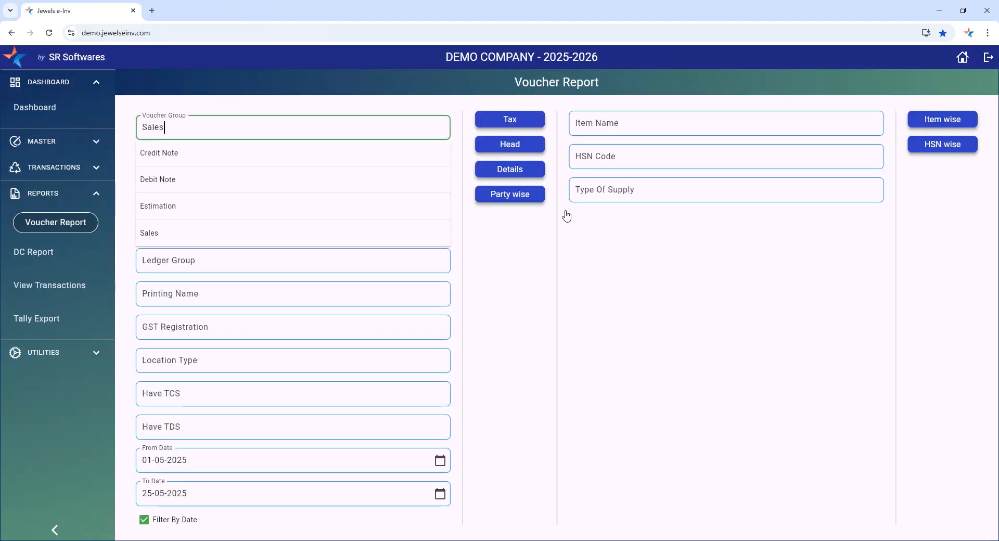
left_click(248, 119)
left_click(150, 163)
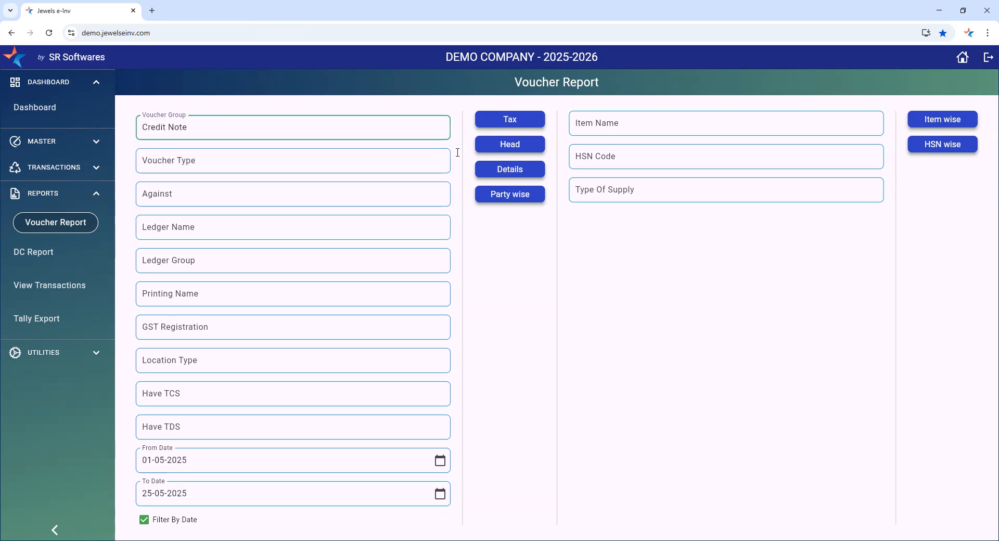
left_click(954, 125)
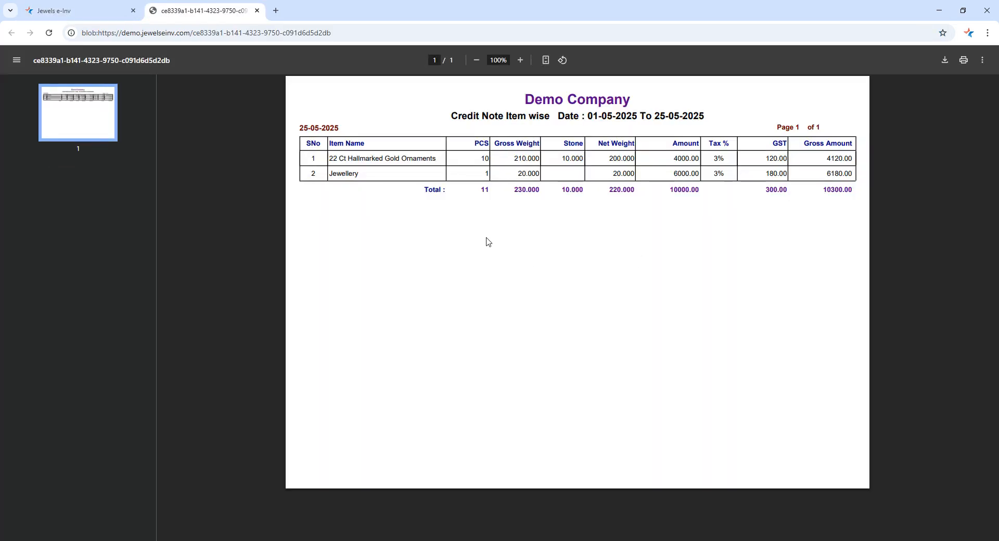
left_click(257, 11)
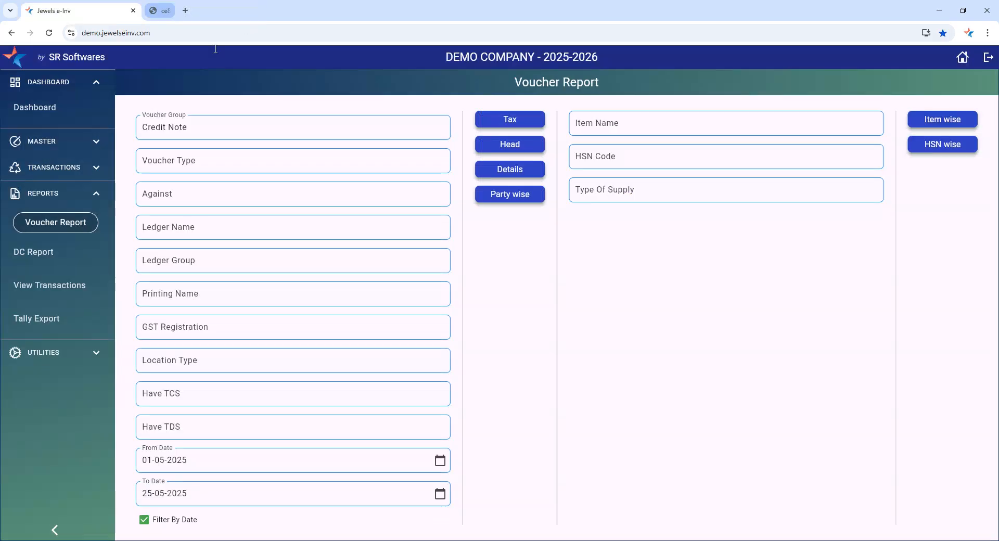
Set the Voucher Group back to Sales, generate the HSN wise report and close it
left_click(179, 136)
left_click(167, 237)
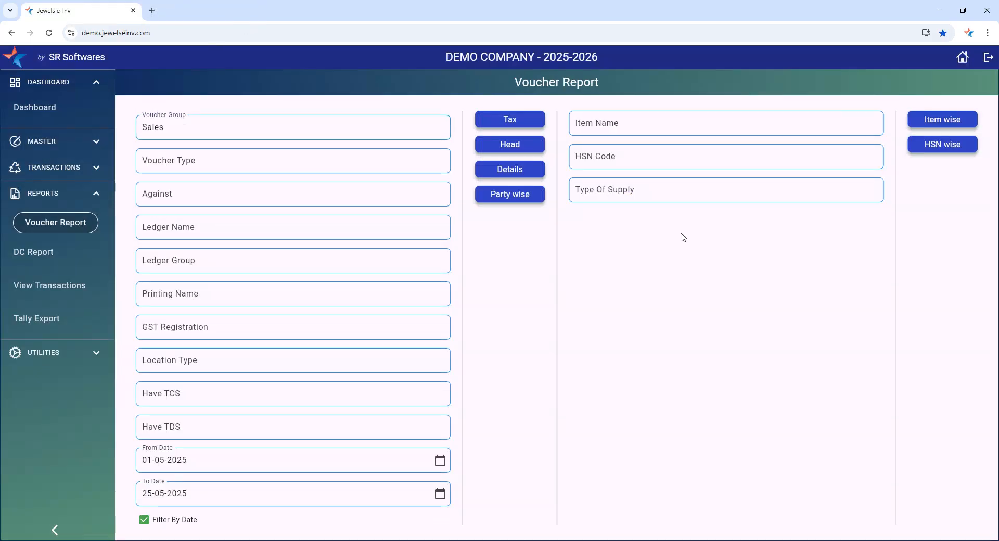
left_click(932, 148)
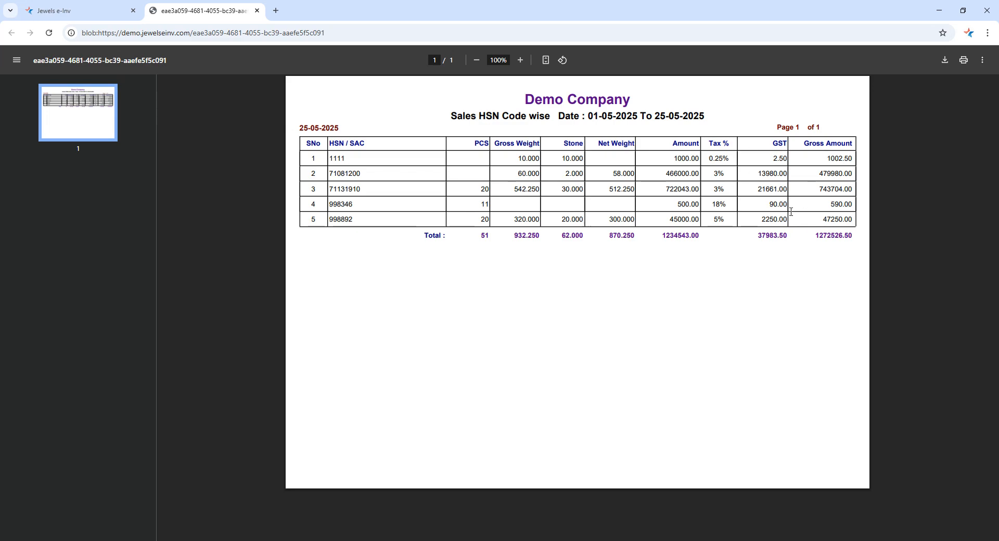
left_click(256, 10)
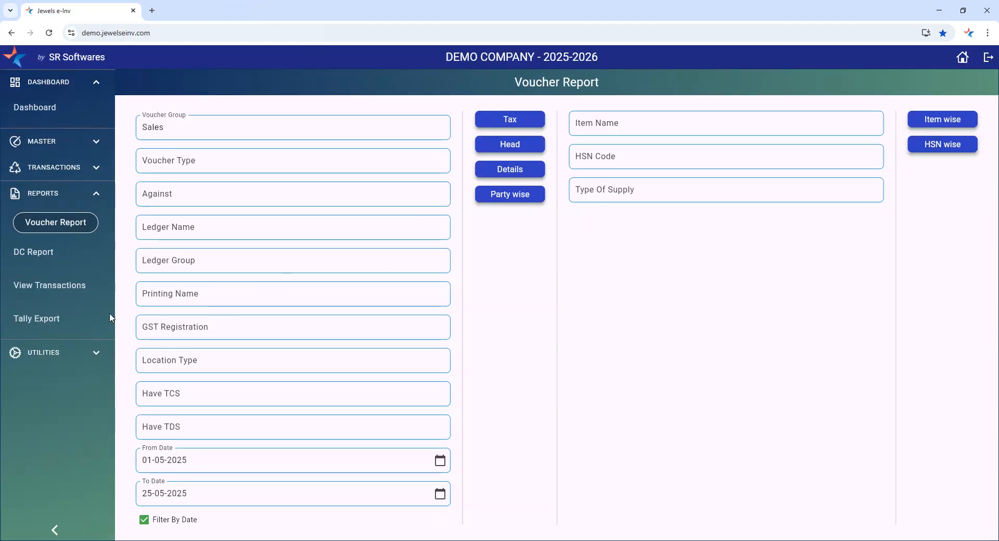
scroll(357, 330, "down", 1)
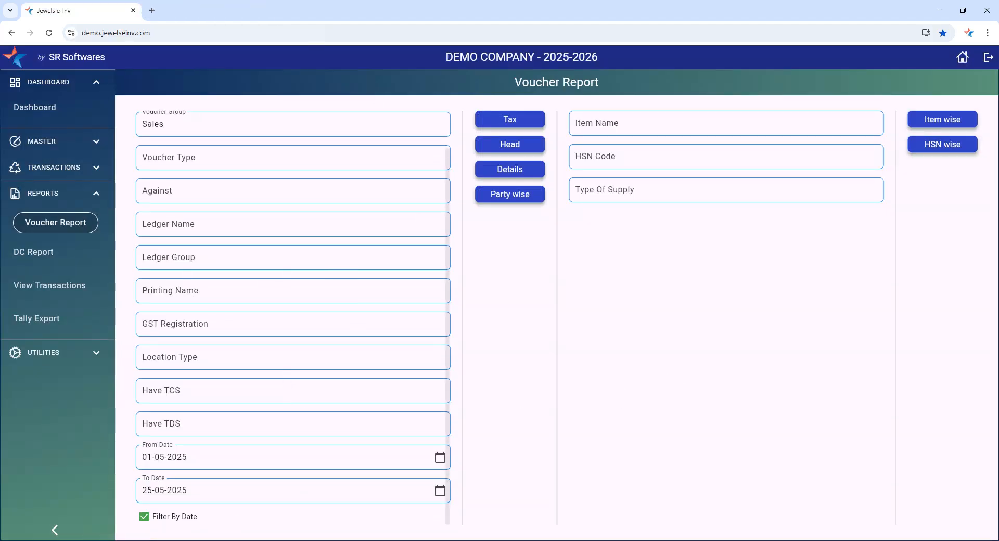